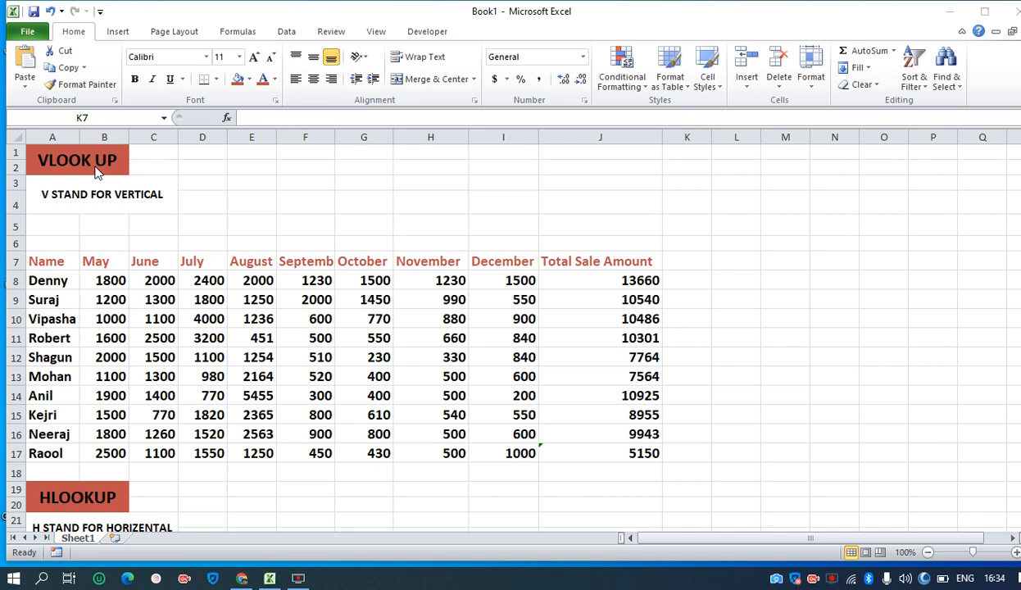
Examine the sales table's Name column, monthly figures and Total Sale Amount column, along with the HLOOKUP section below
left_click(56, 269)
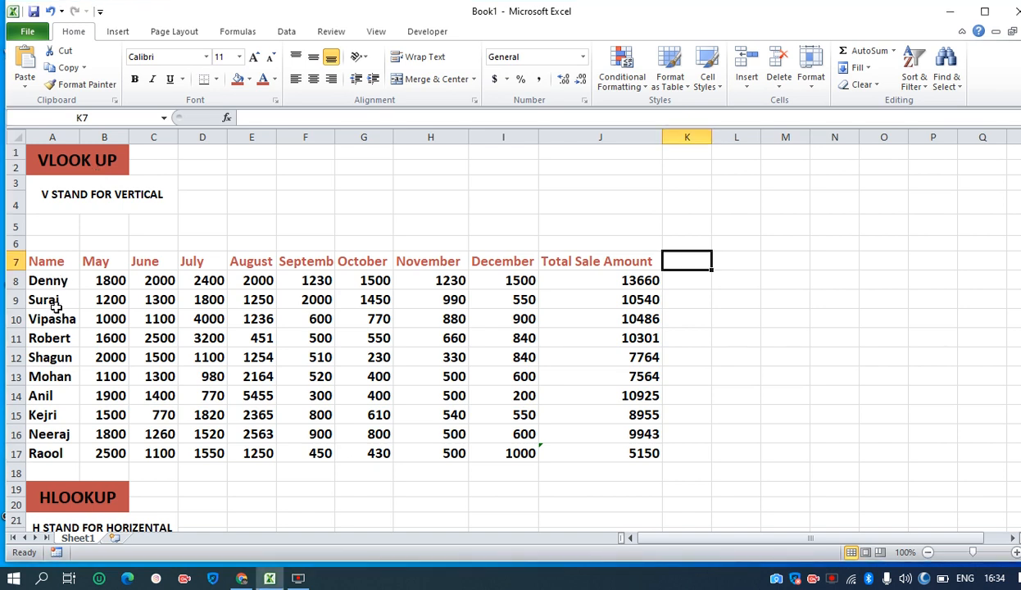
left_click_drag(58, 261, 58, 453)
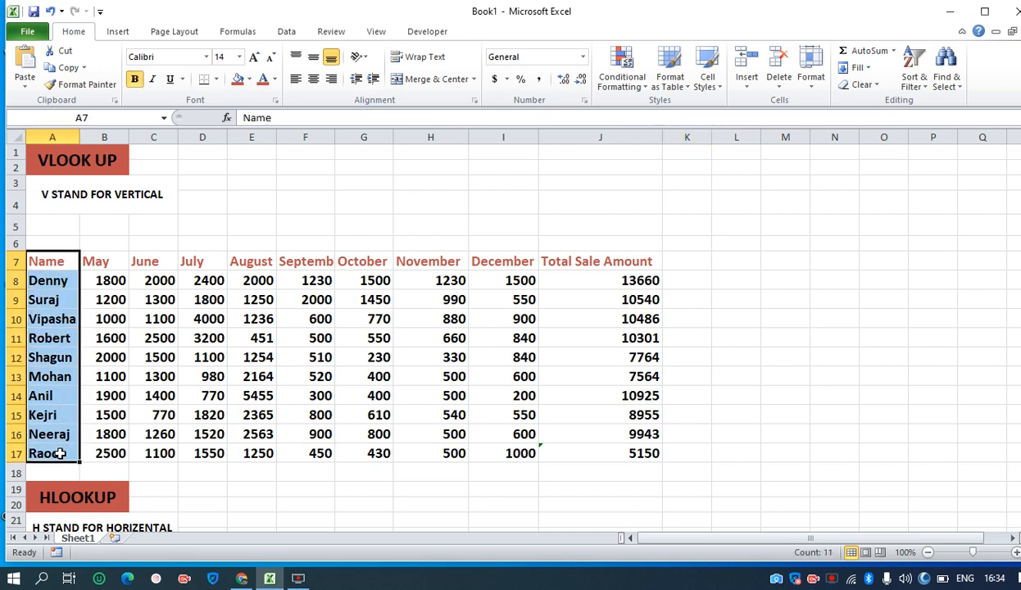
left_click(725, 269)
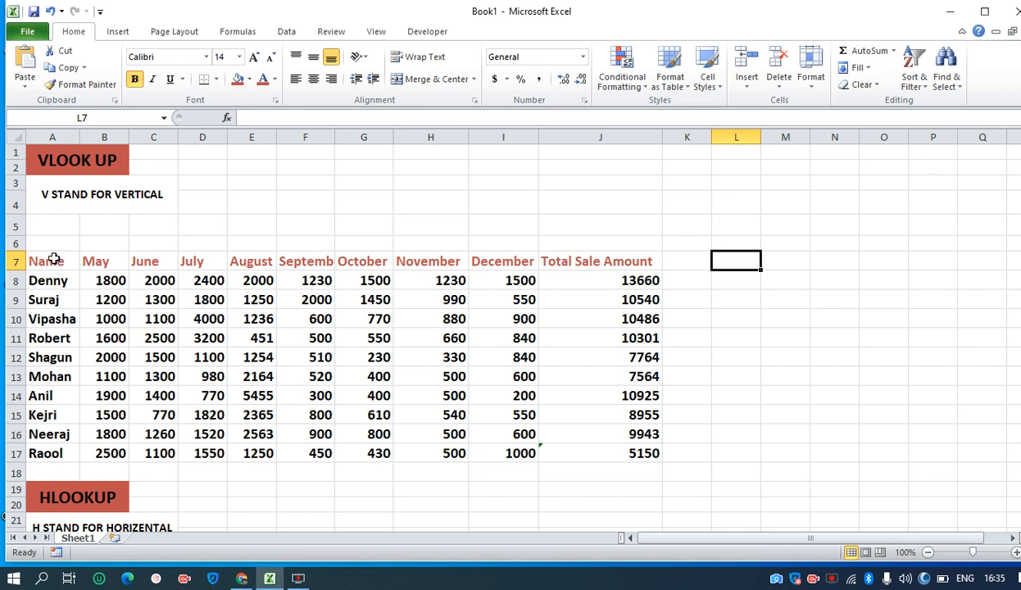
left_click_drag(53, 260, 45, 447)
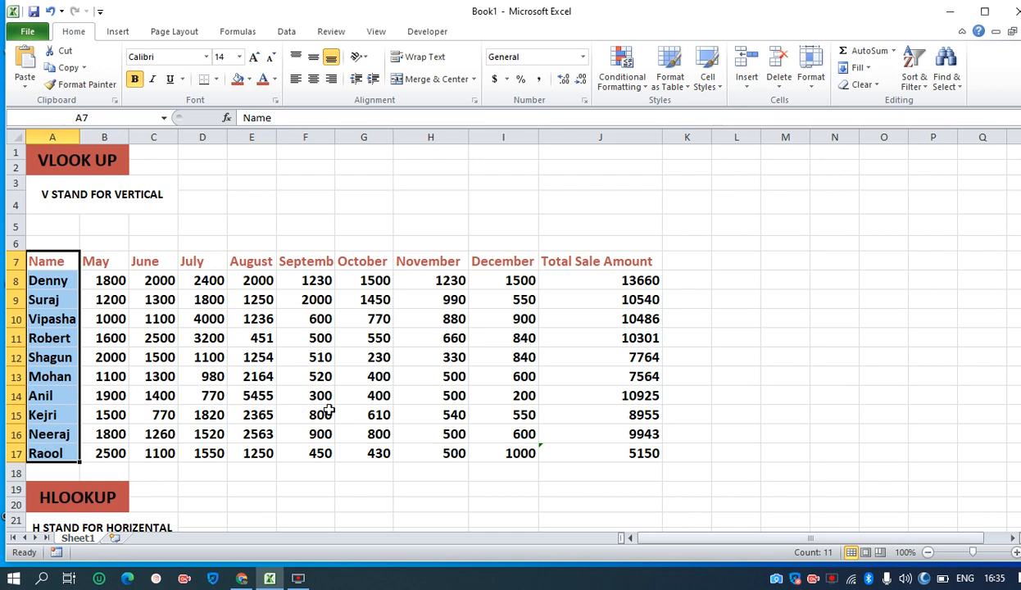
left_click(425, 375)
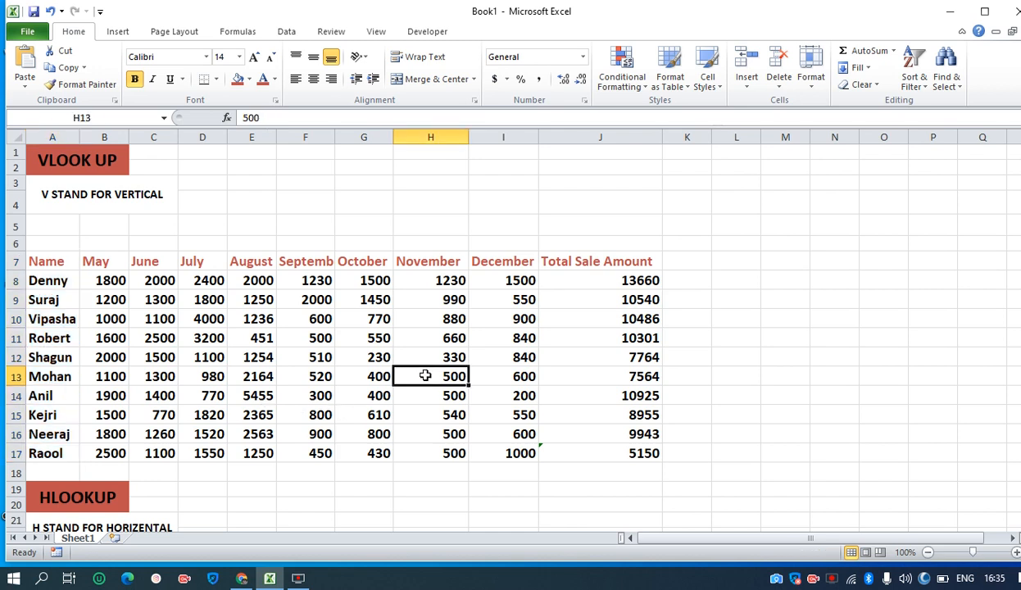
left_click(611, 279)
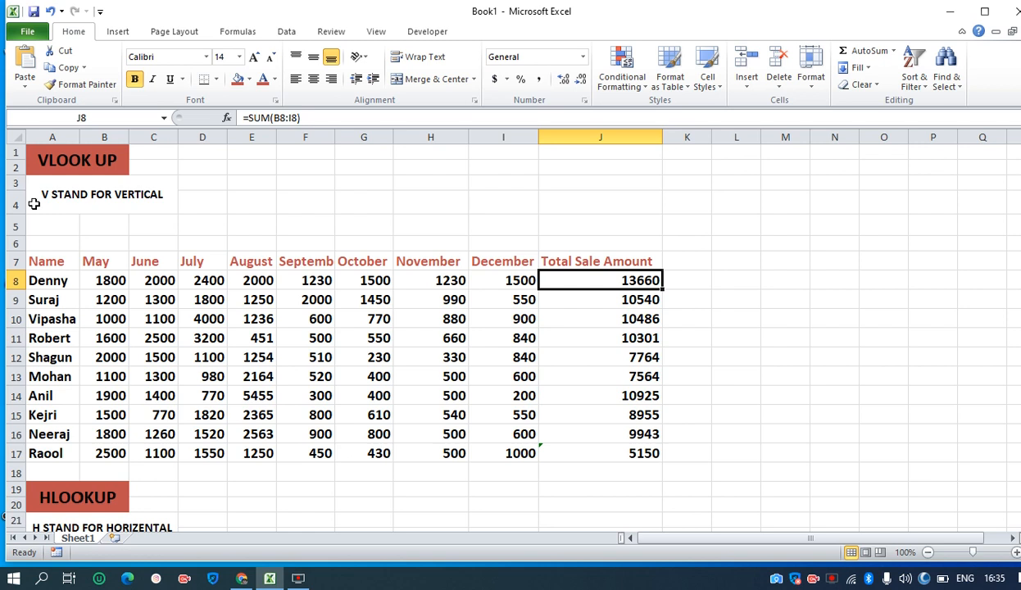
left_click_drag(45, 221, 958, 472)
left_click(800, 248)
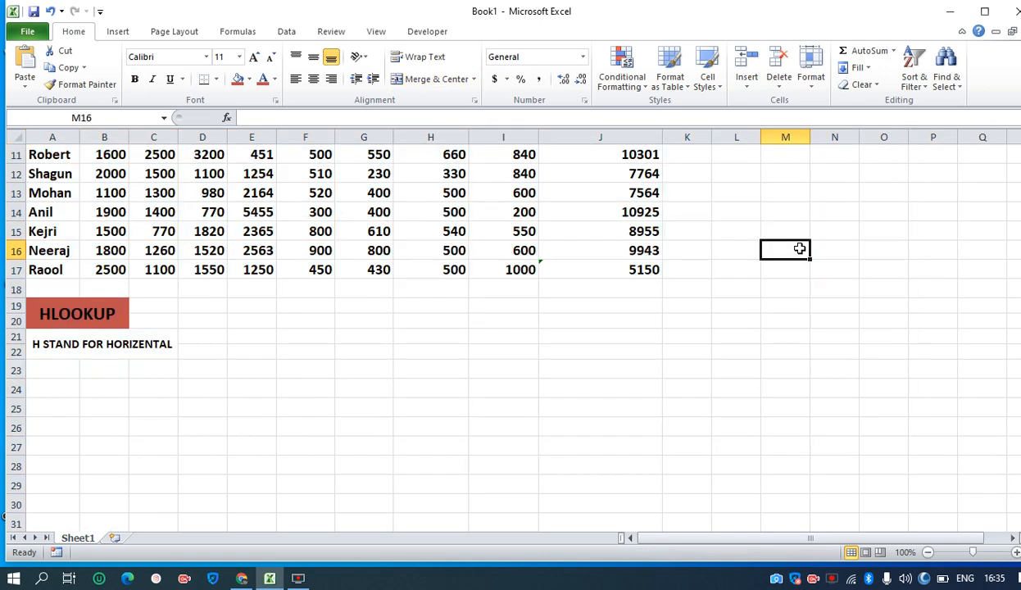
left_click_drag(1016, 361, 1016, 221)
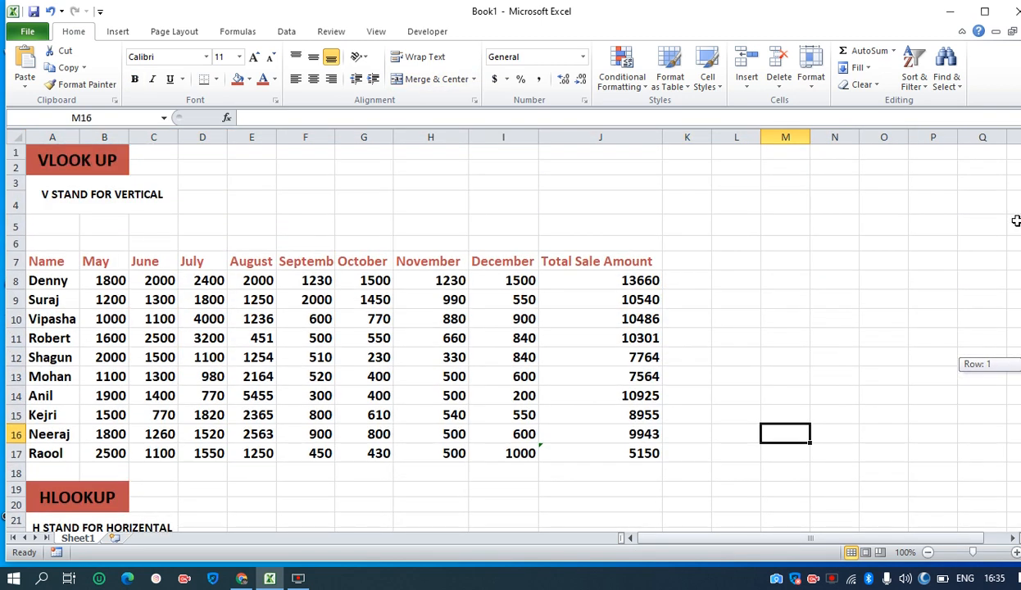
Enter the first listed salesperson's name in L7 and begin a VLOOKUP formula in M7 with its function arguments open
left_click(723, 258)
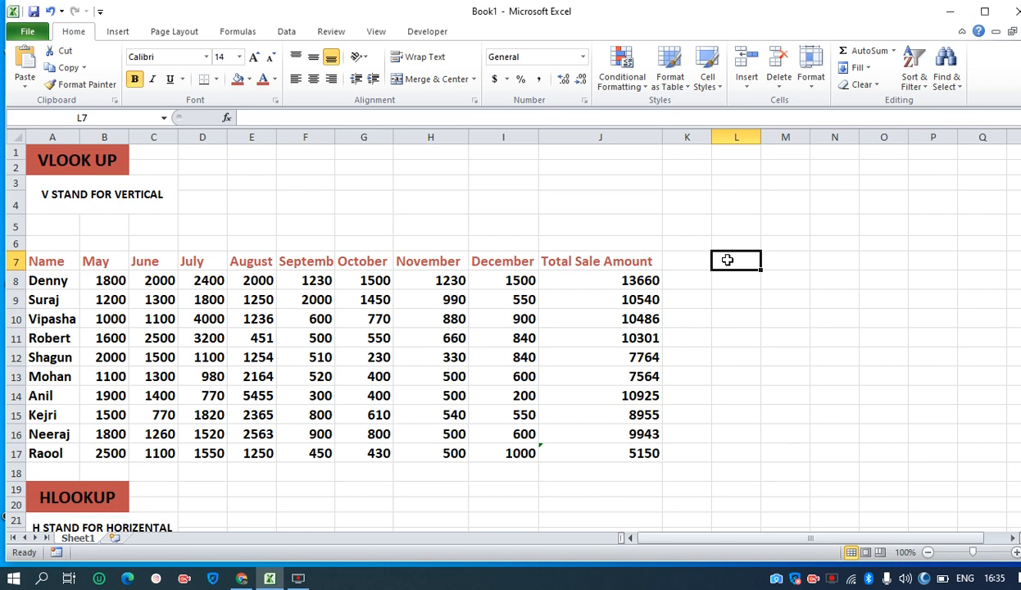
type("Denny")
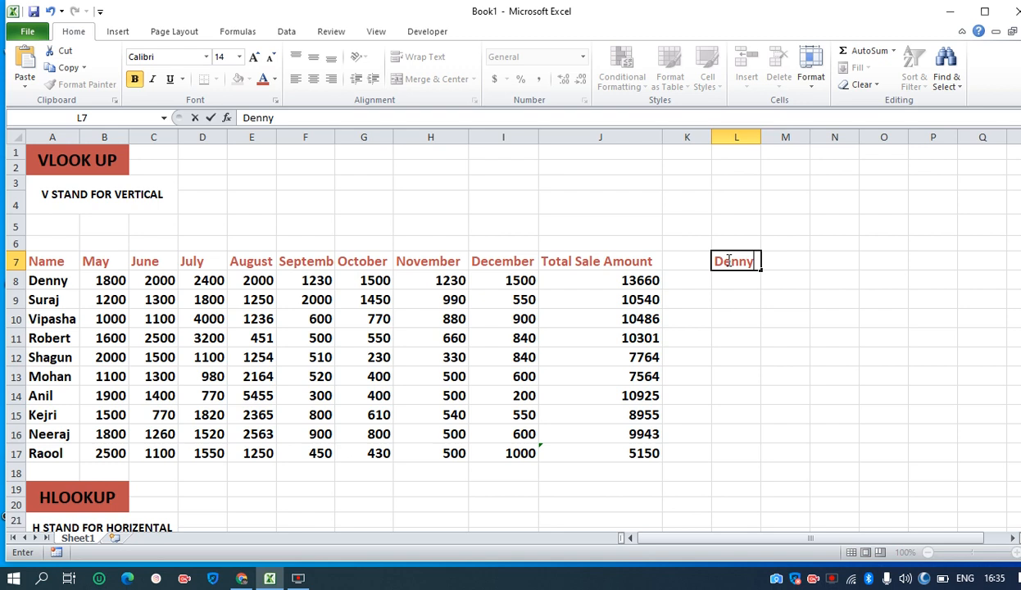
left_click(779, 263)
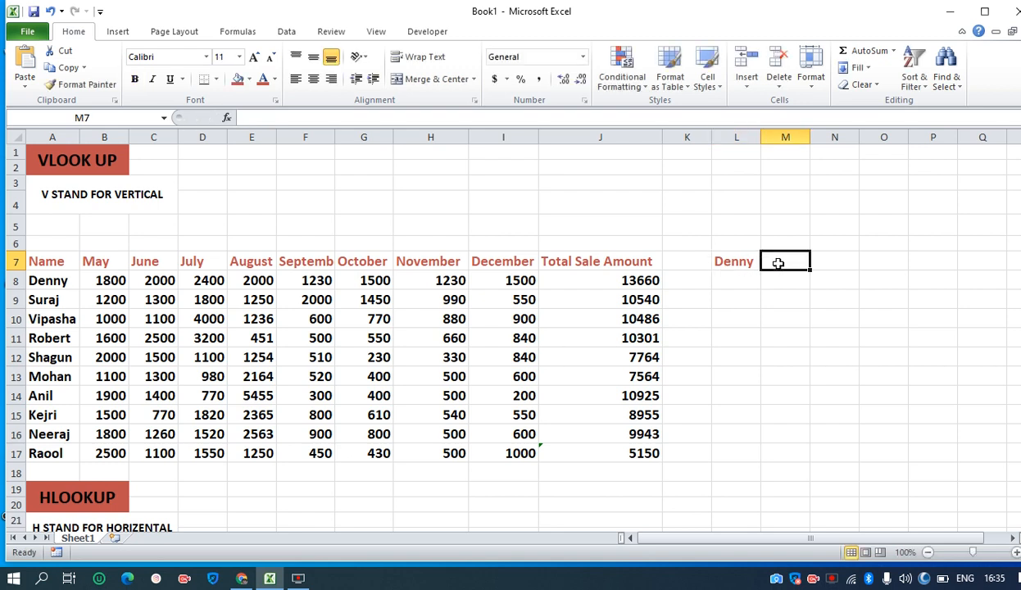
type("=")
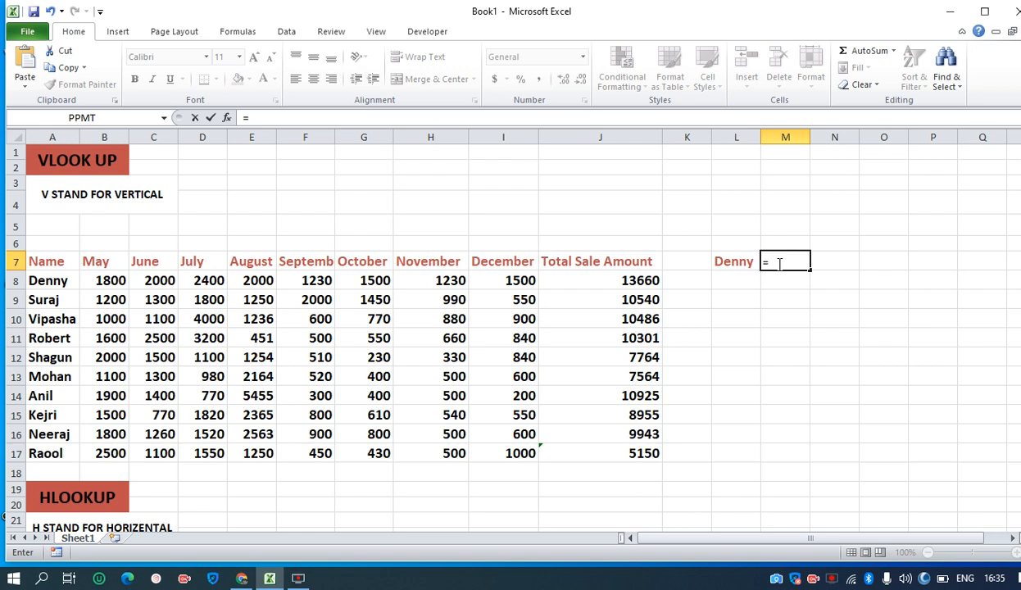
type("vl")
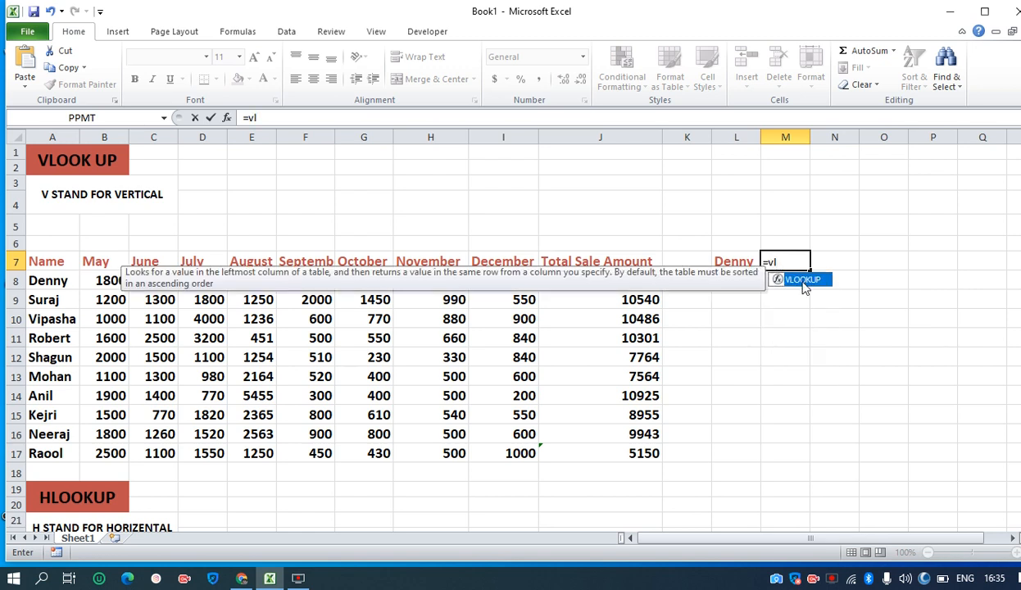
double_click(801, 281)
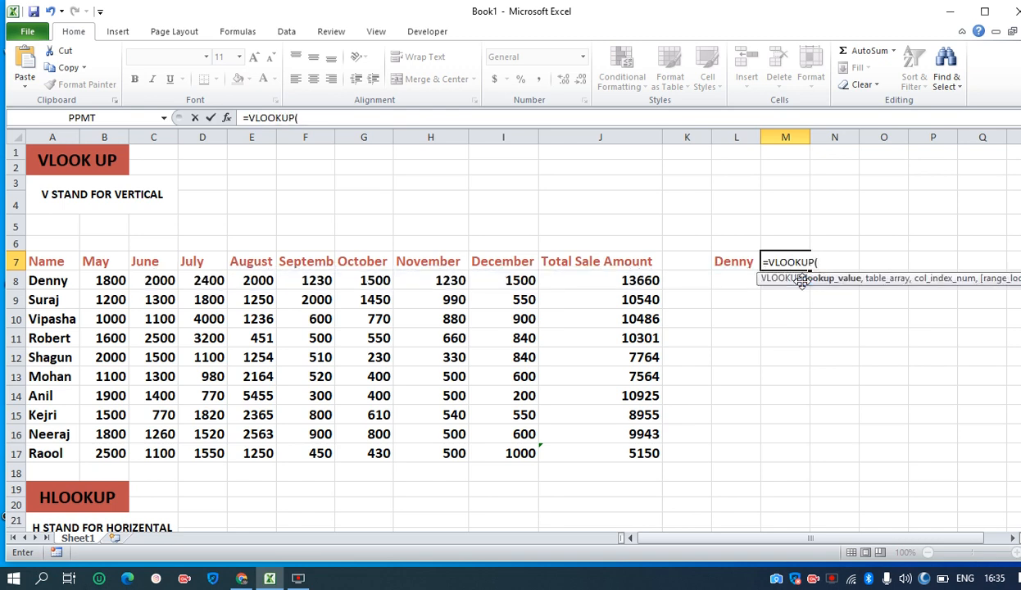
key("ctrl+a")
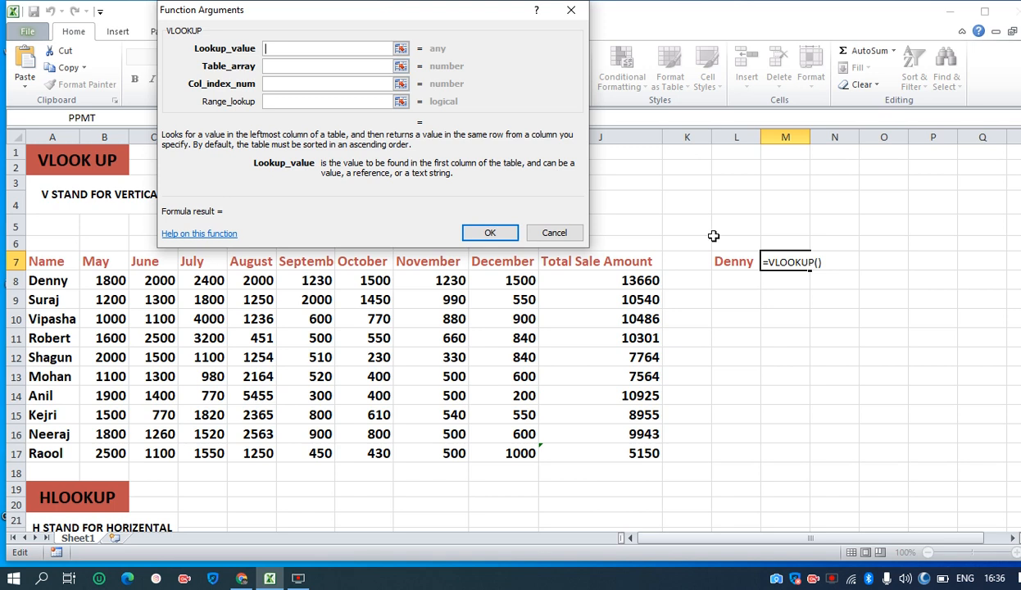
Set the VLOOKUP lookup value to L7 and the table array to A8:J17
left_click(730, 263)
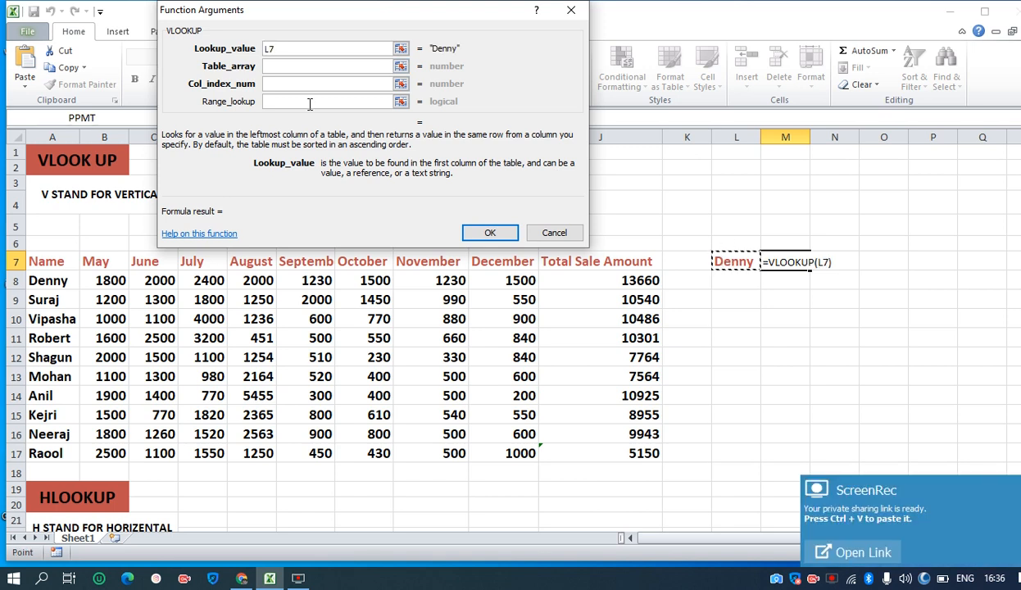
left_click(292, 69)
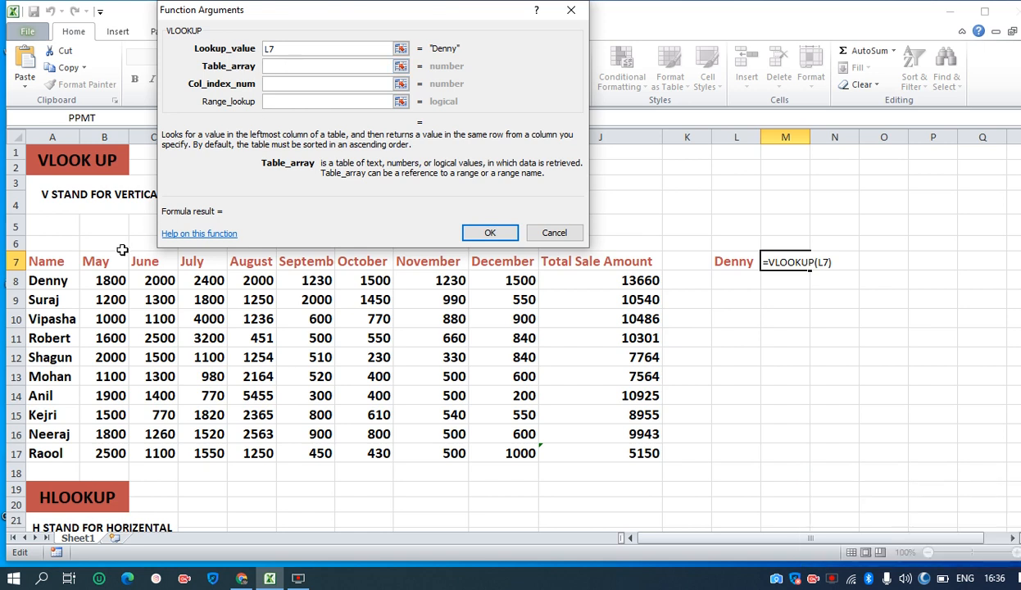
left_click(59, 280)
left_click_drag(59, 280, 635, 453)
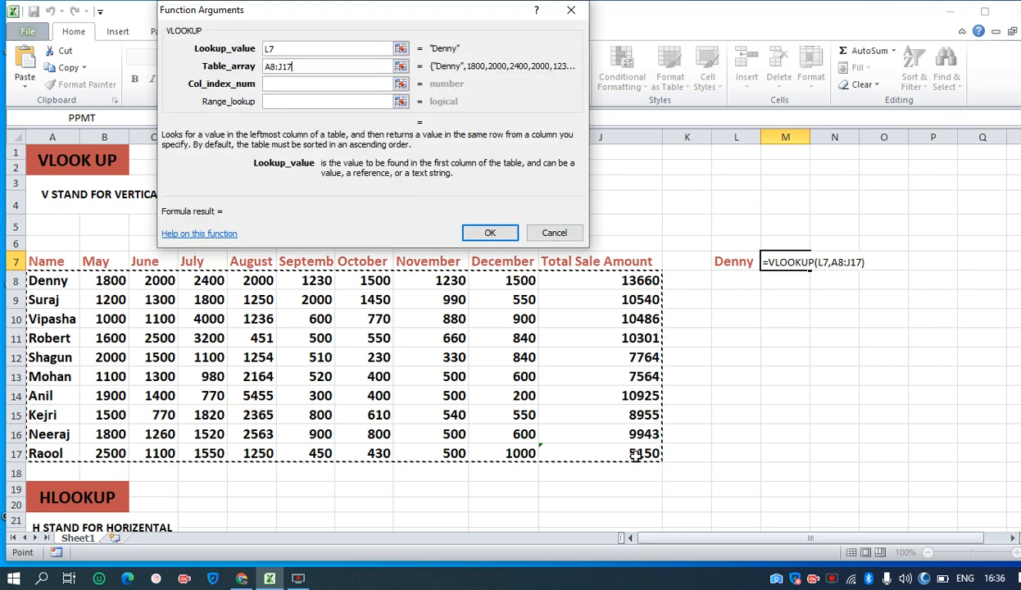
left_click(299, 84)
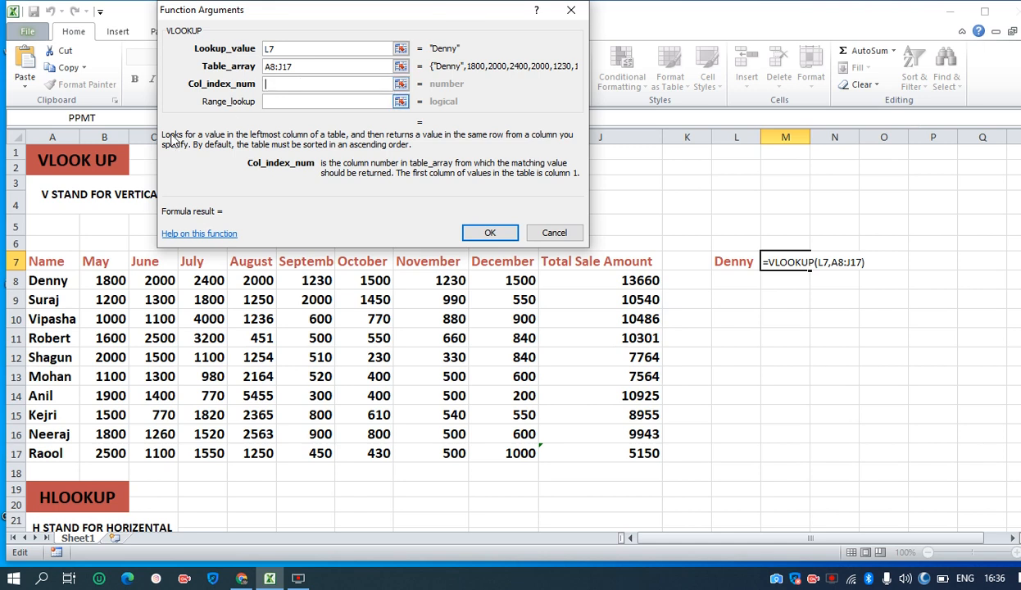
left_click(55, 285)
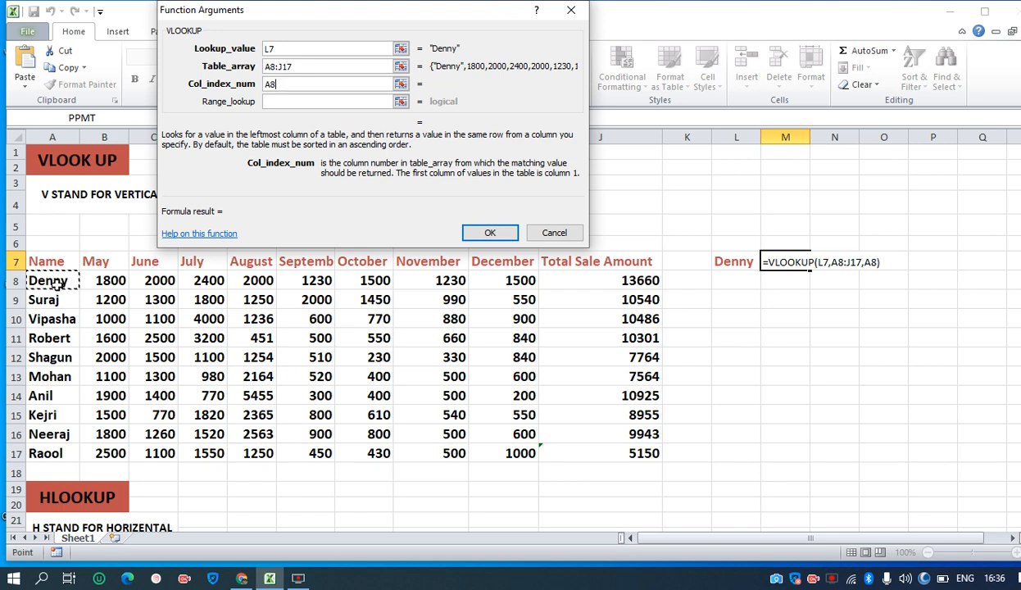
left_click(119, 280)
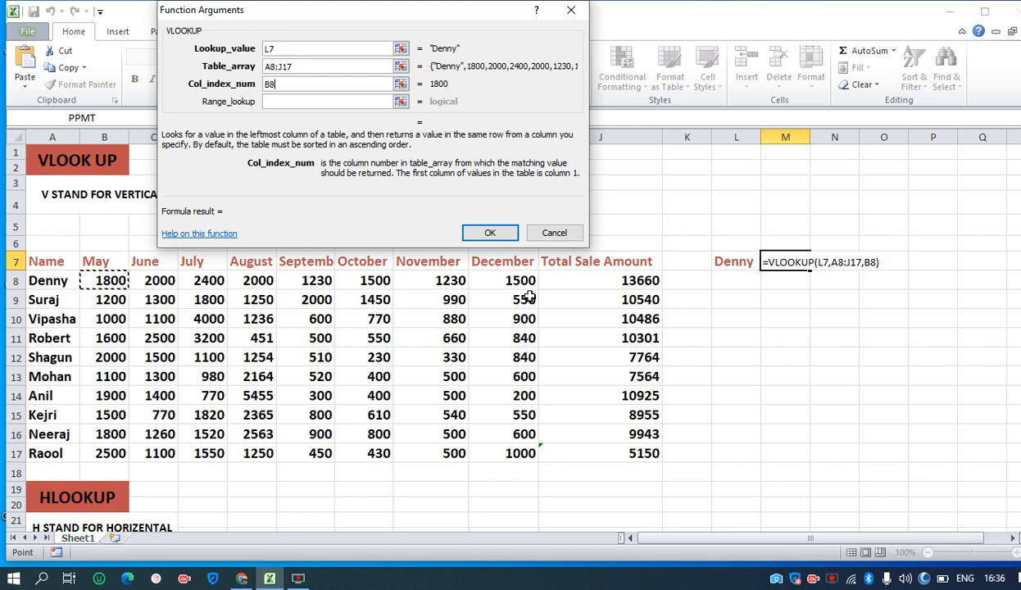
left_click(581, 284)
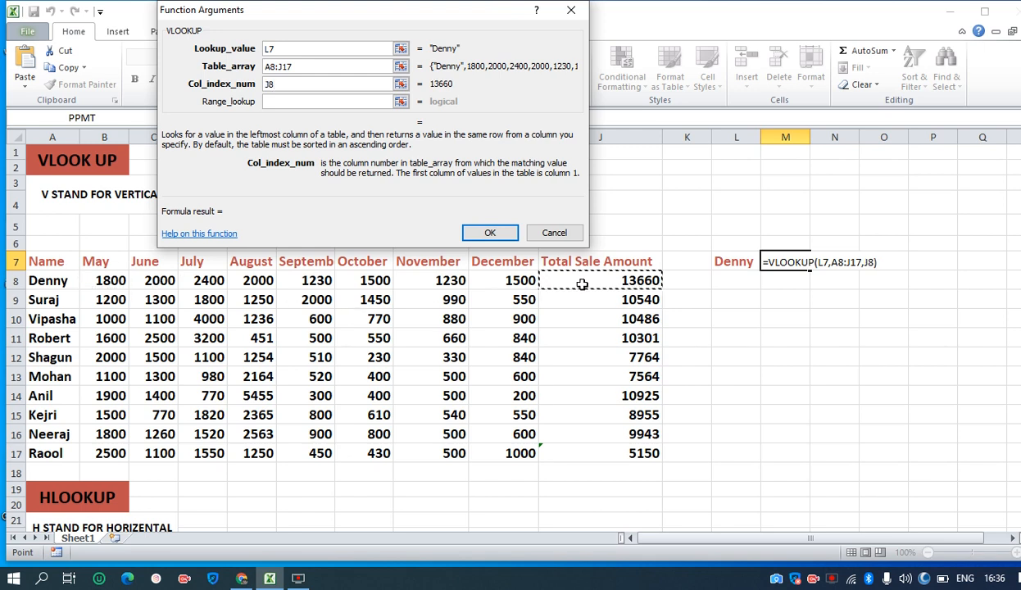
Set the VLOOKUP column index number to 10 and the range lookup to 0, and complete the formula in M7
left_click(289, 85)
key("BackSpace")
key("BackSpace")
type("10")
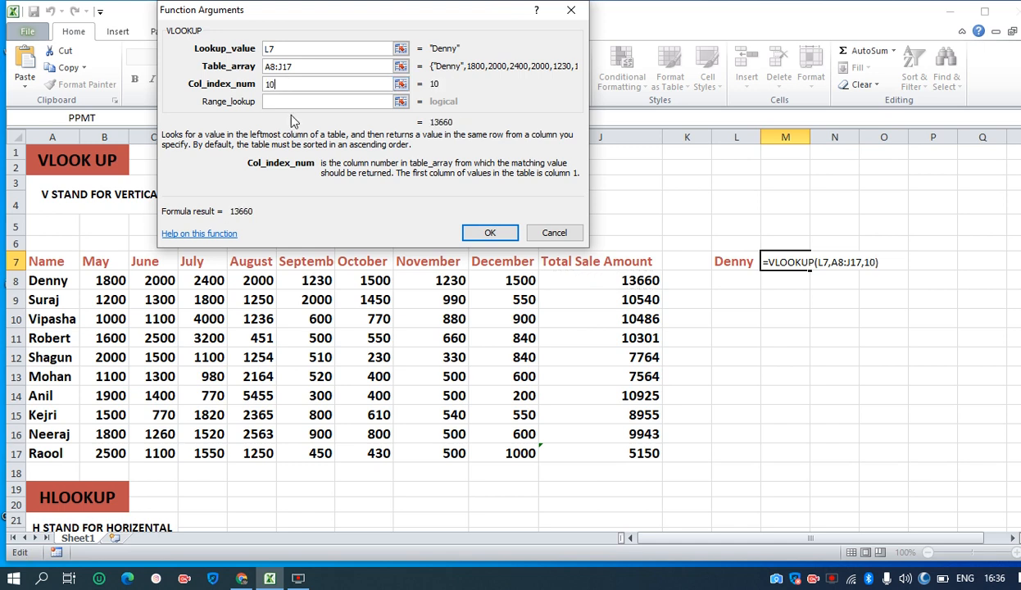
left_click(288, 100)
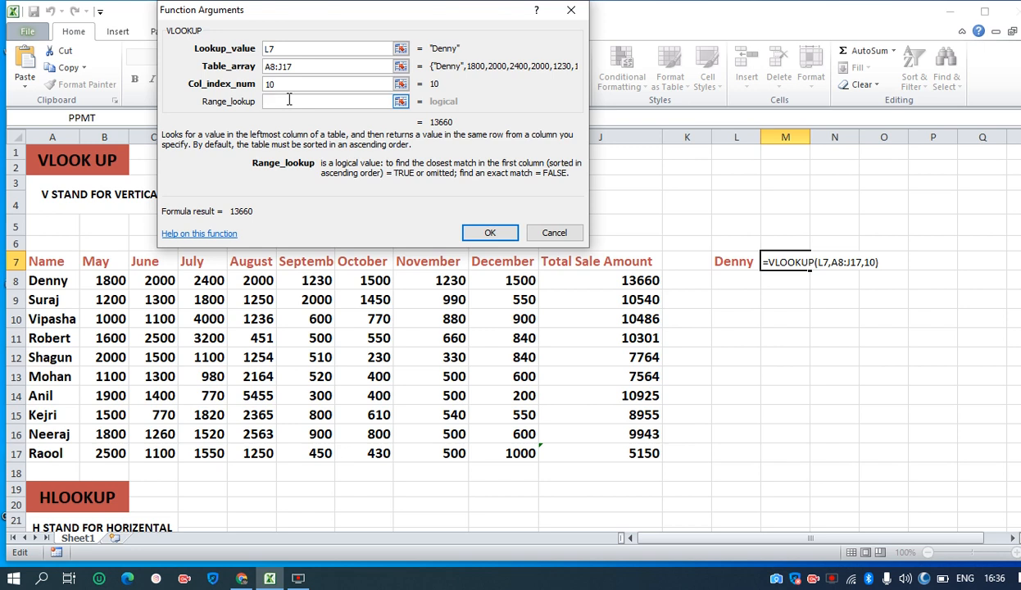
type("0")
left_click(487, 234)
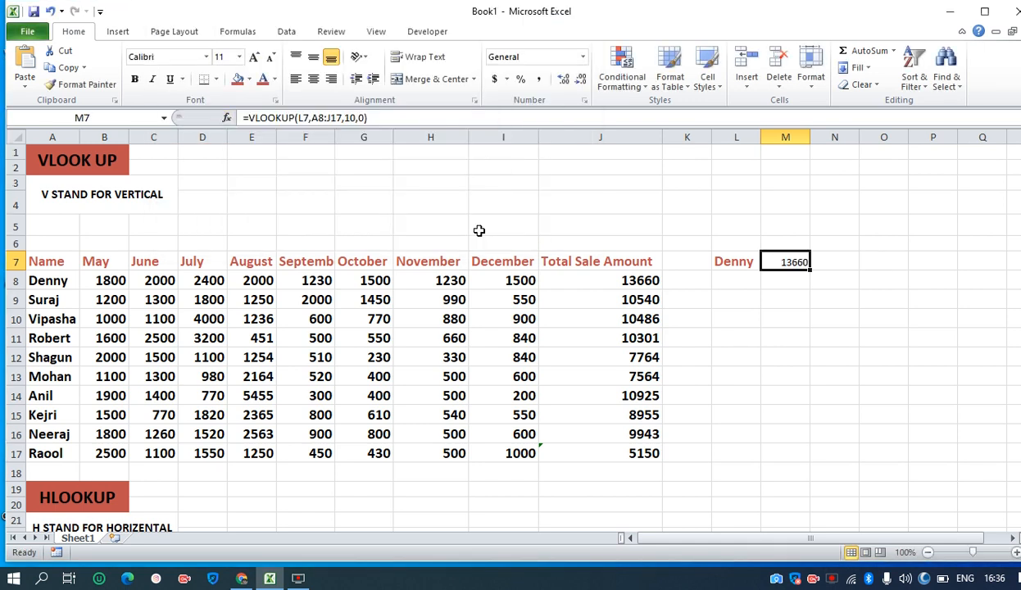
Replace the lookup name in L7 with the name from row 14 of the table to test the formula
left_click(722, 263)
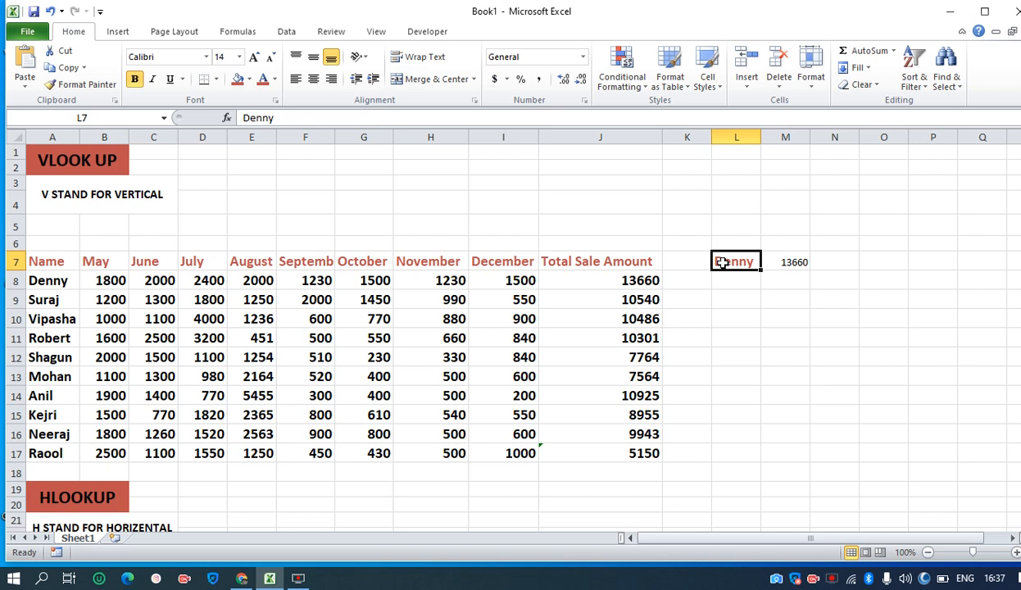
double_click(752, 261)
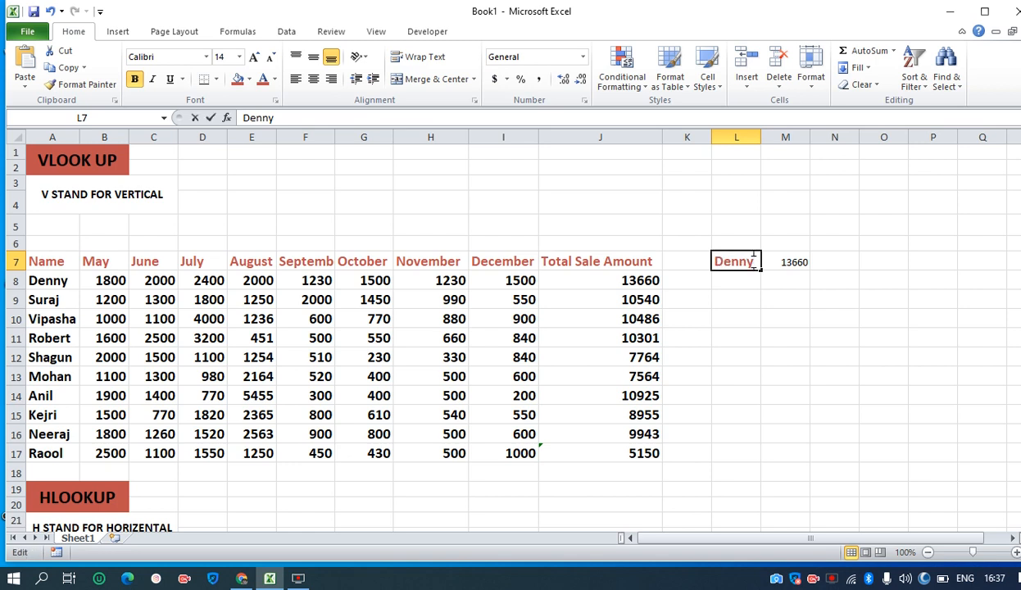
key("BackSpace")
key("BackSpace")
key("BackSpace")
key("BackSpace")
key("BackSpace")
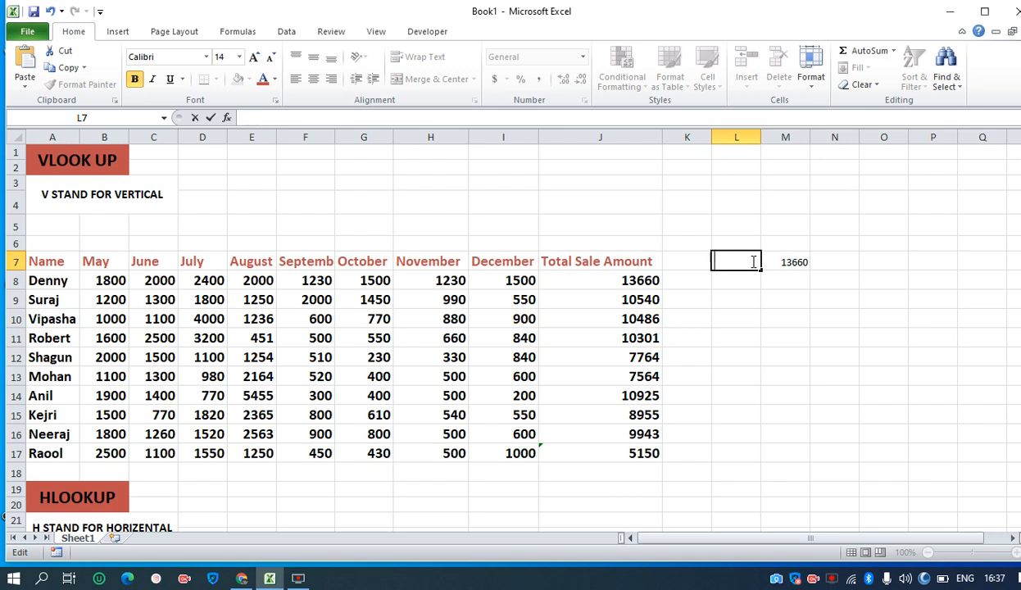
type("Anil")
key("Return")
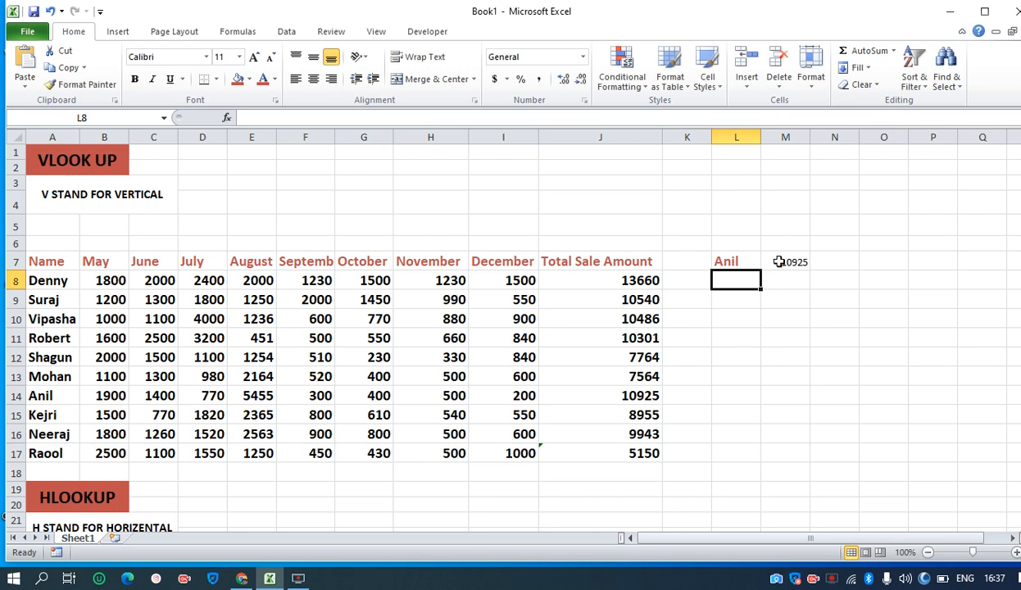
Change the lookup name in L7 to the last name in the table, from row 17
double_click(735, 262)
key("BackSpace")
type("Raool")
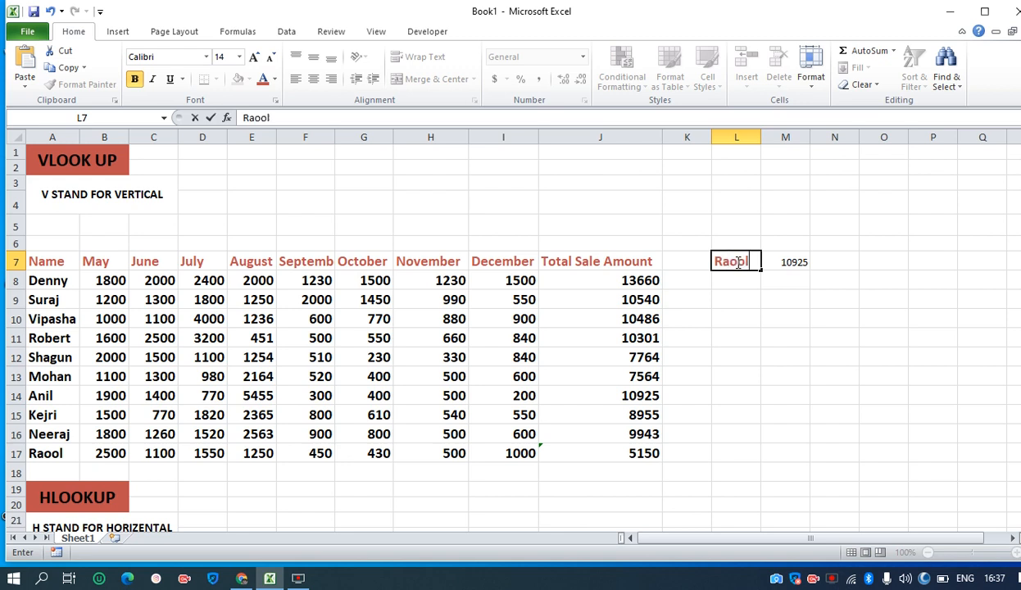
key("Return")
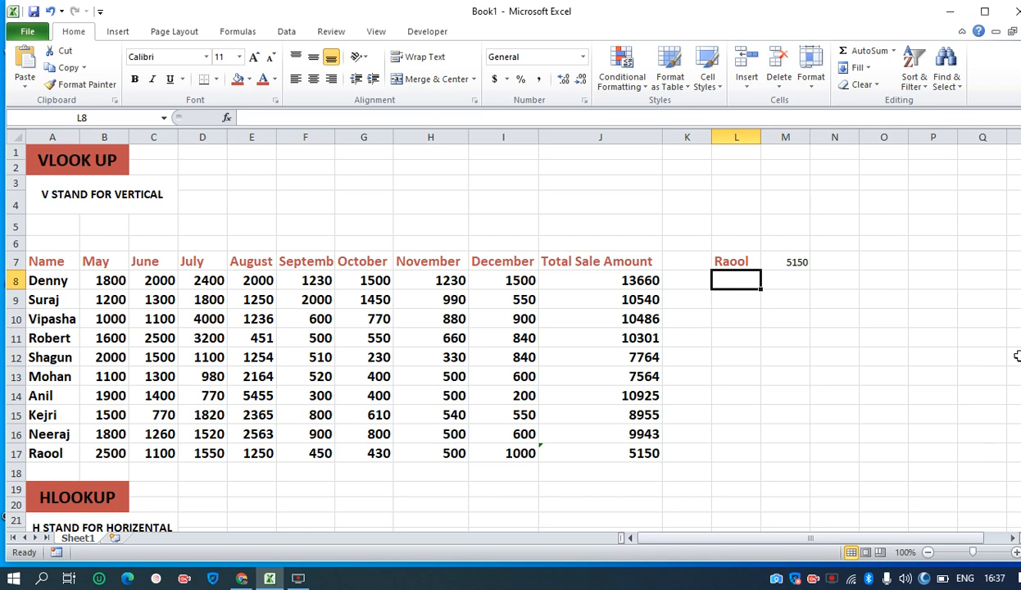
Review the names in A8:A17 and the HLOOKUP section below the sales table
left_click_drag(1020, 353, 1020, 395)
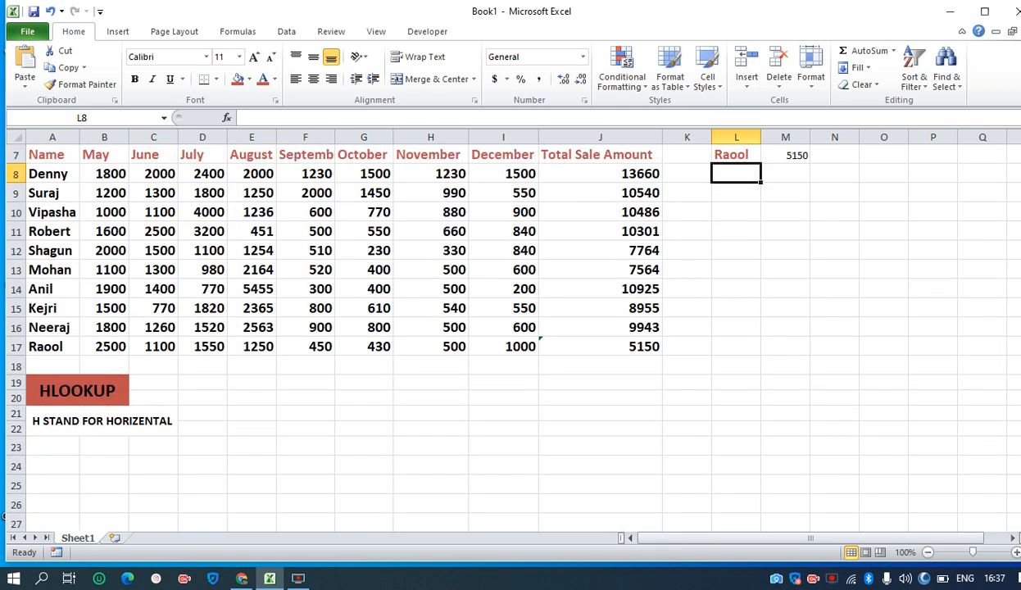
left_click_drag(1020, 395, 1020, 376)
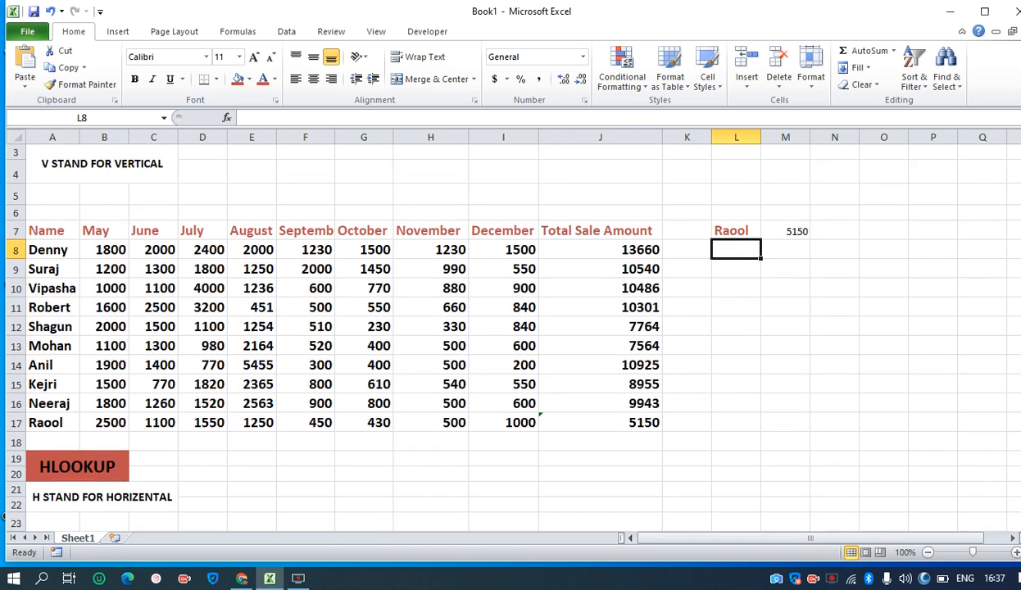
left_click_drag(66, 249, 55, 421)
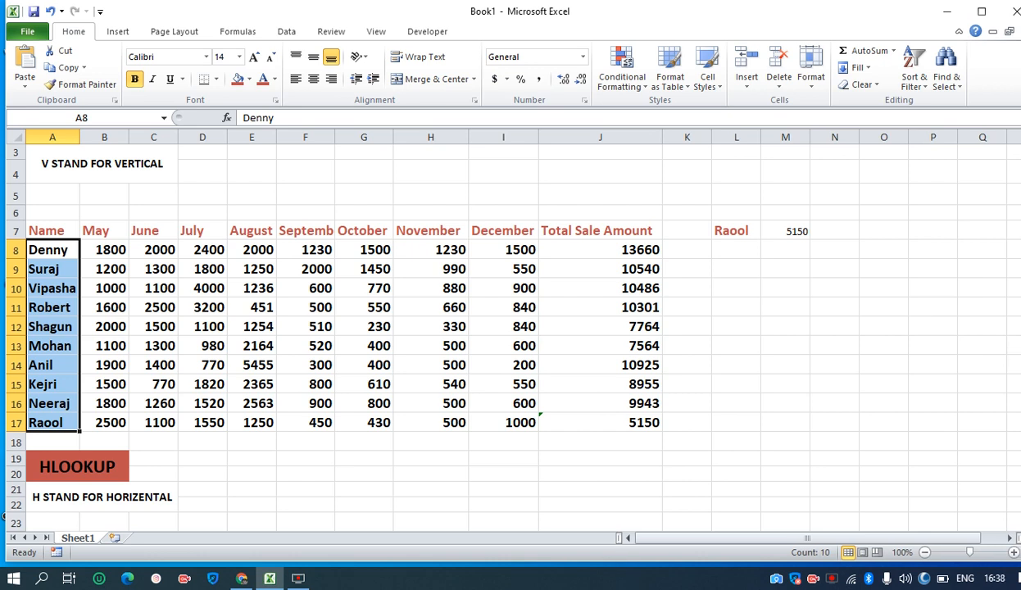
scroll(953, 431, "down", 2)
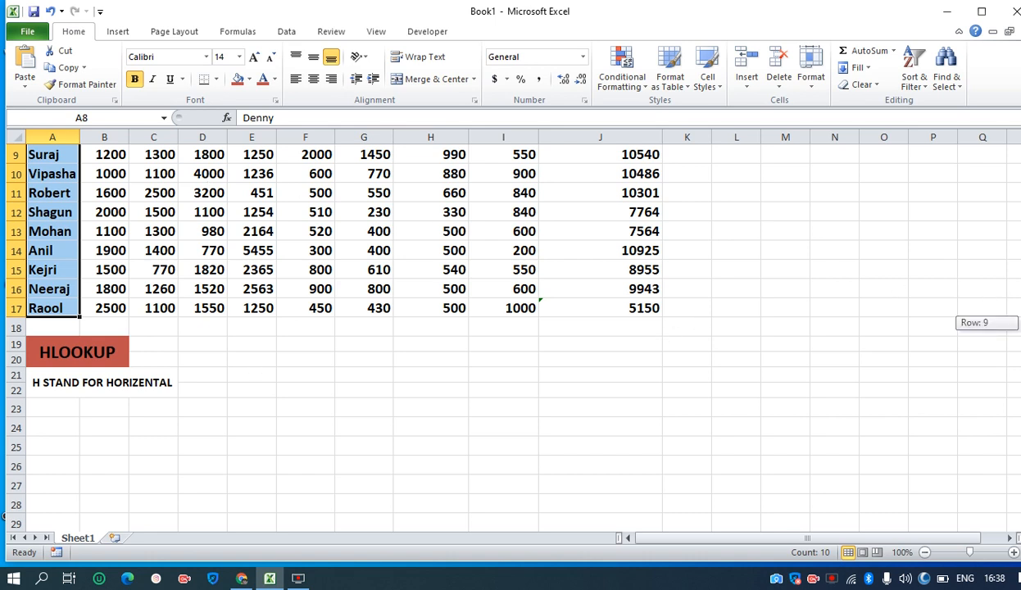
Copy the whole sales table, including its header row, from A7:J17
scroll(980, 279, "up", 1)
left_click_drag(65, 169, 602, 358)
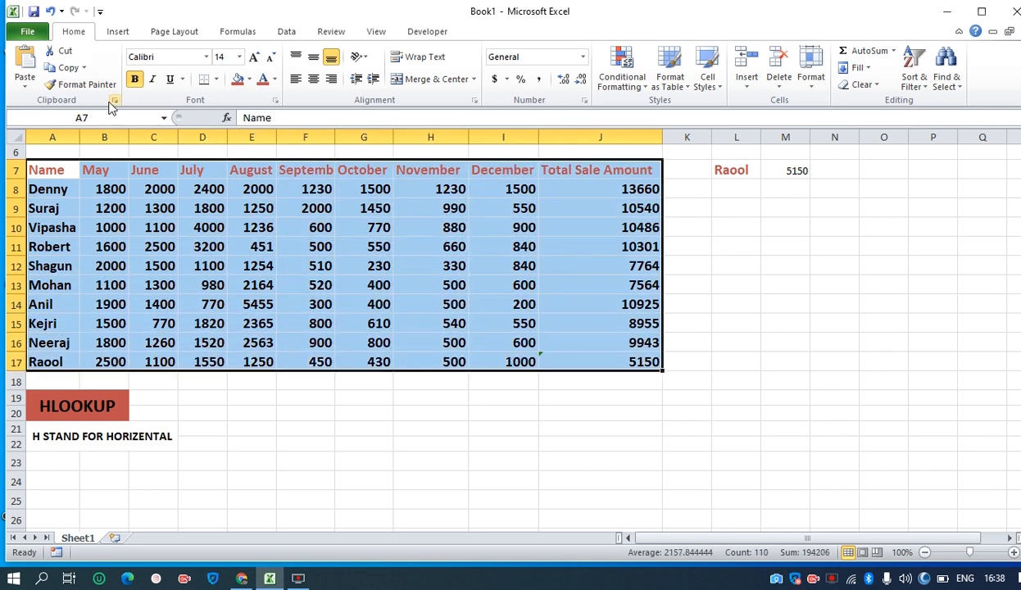
left_click(83, 68)
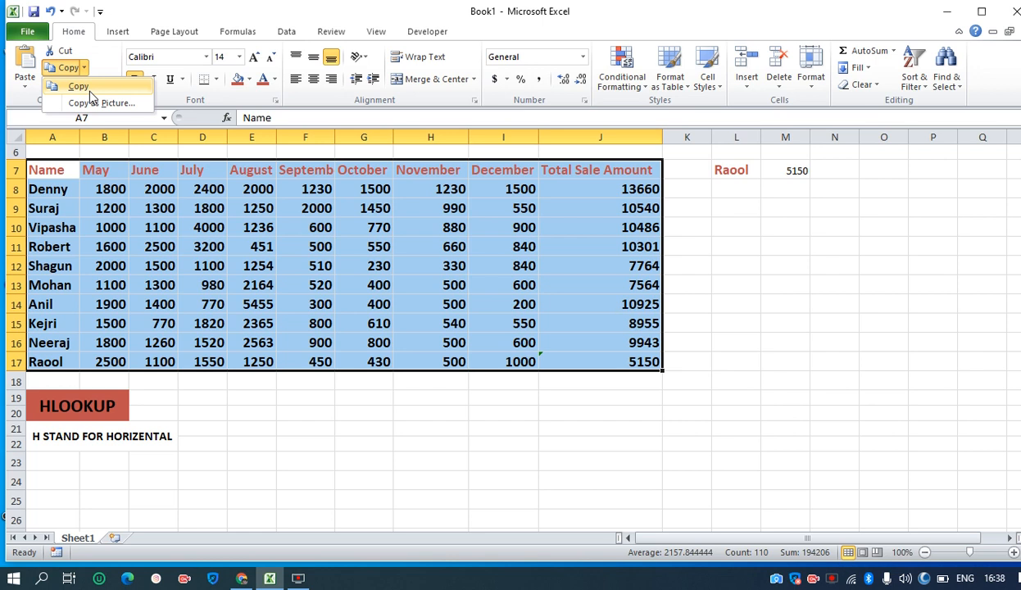
left_click(87, 88)
Paste the copied sales table transposed at A23 below the HLOOKUP heading, using Paste Special with All
left_click(62, 461)
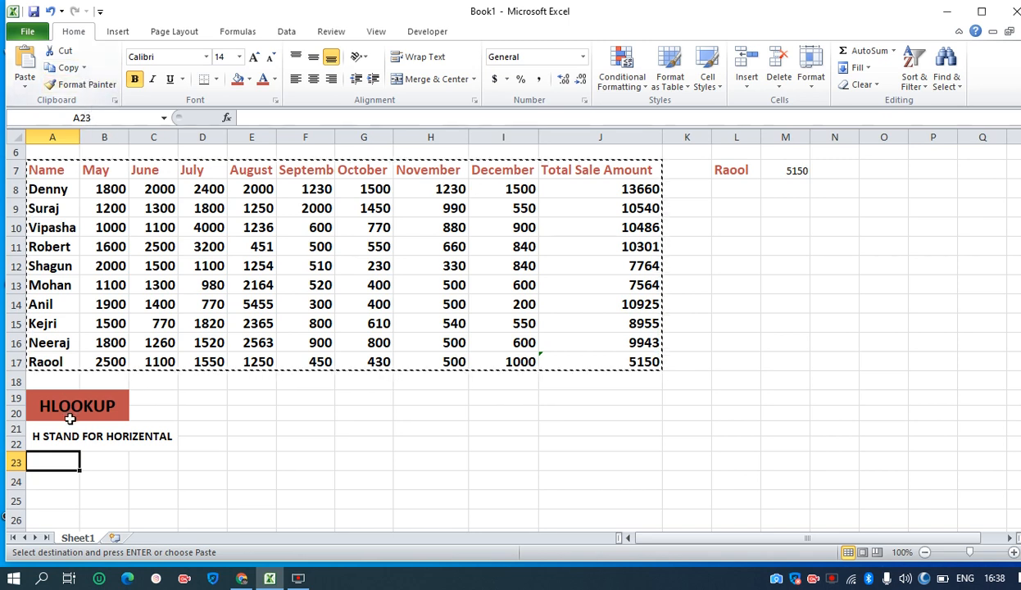
right_click(62, 459)
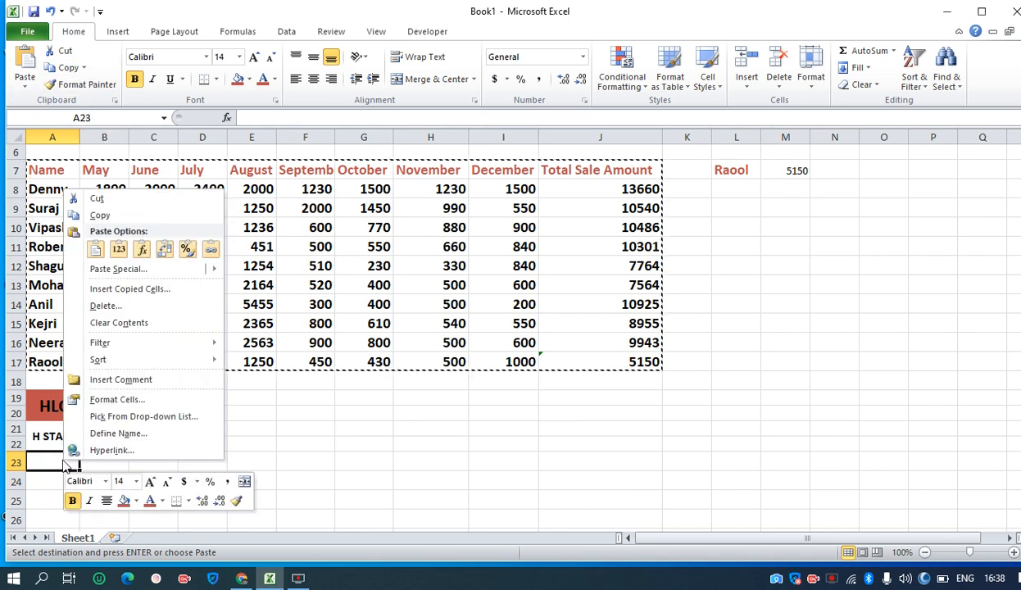
mouse_move(150, 270)
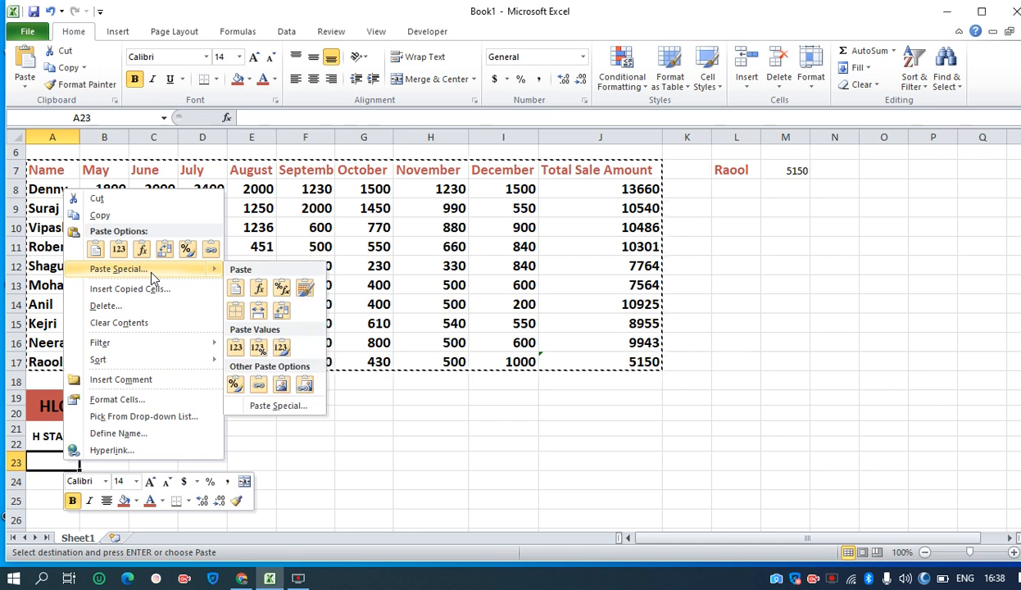
left_click(271, 408)
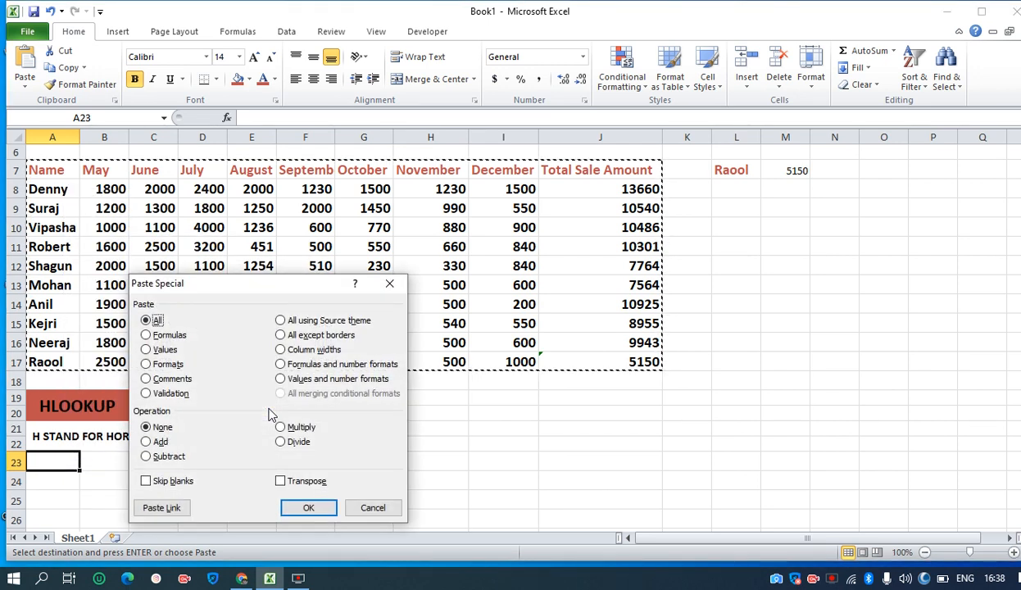
left_click(280, 480)
left_click(302, 507)
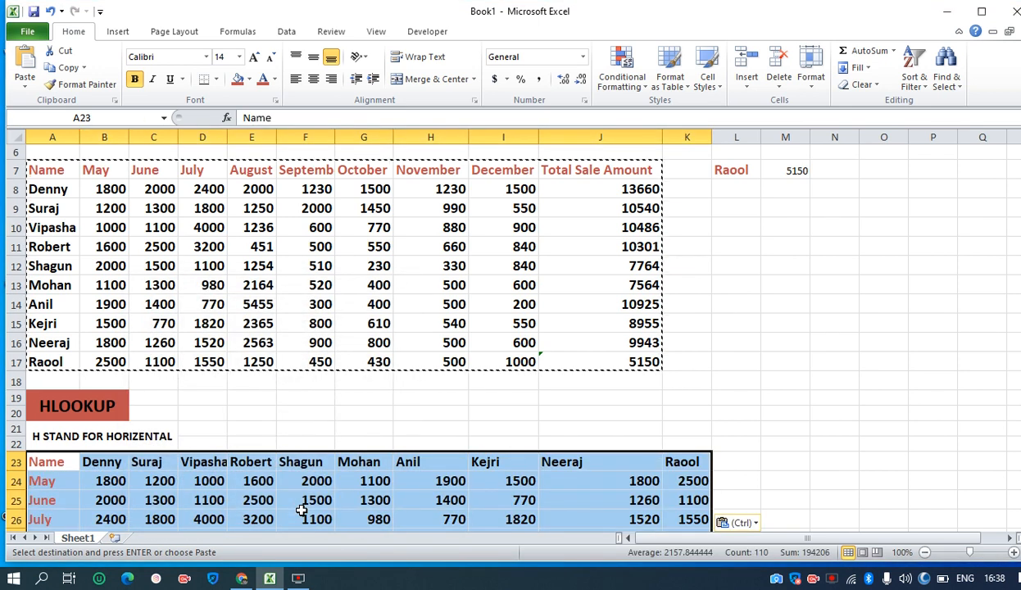
Enter the salesperson's name from C23 in M23 as the HLOOKUP lookup name
left_click_drag(1019, 301, 1019, 348)
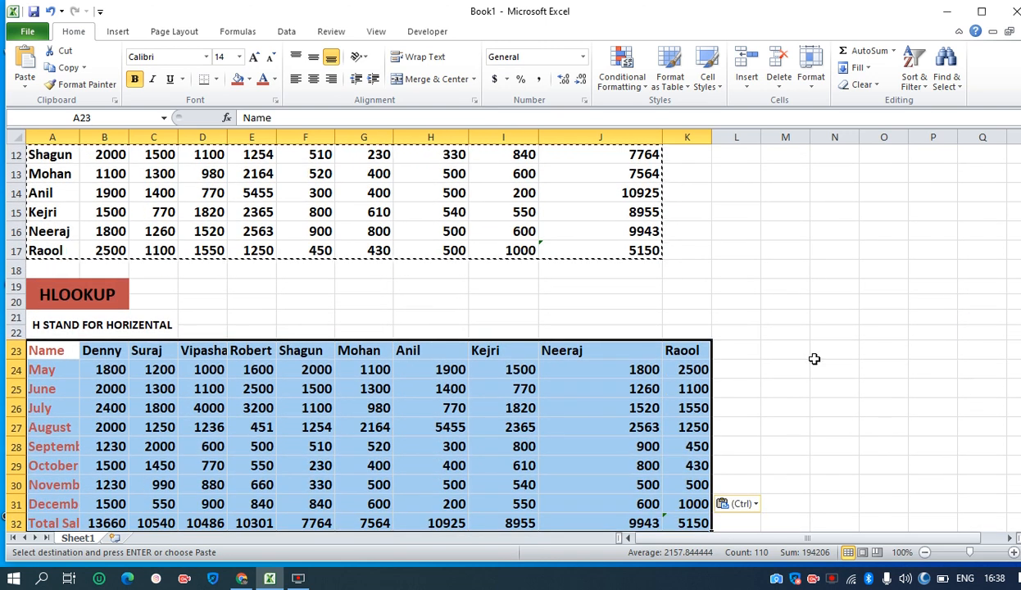
left_click(780, 350)
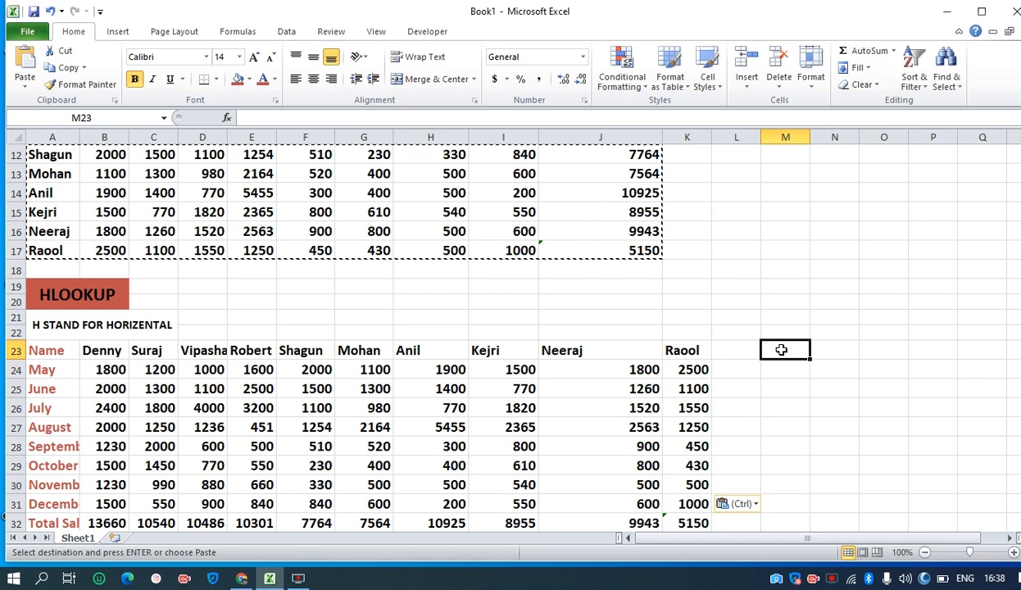
type("Suraj")
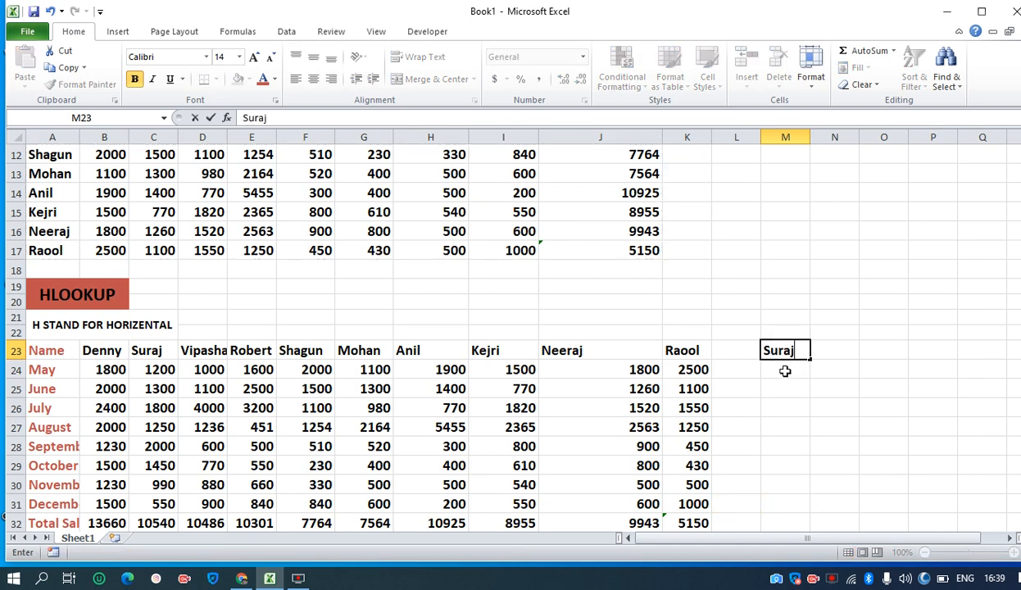
key("Return")
Start an HLOOKUP formula in N23 and open its function arguments
left_click(831, 351)
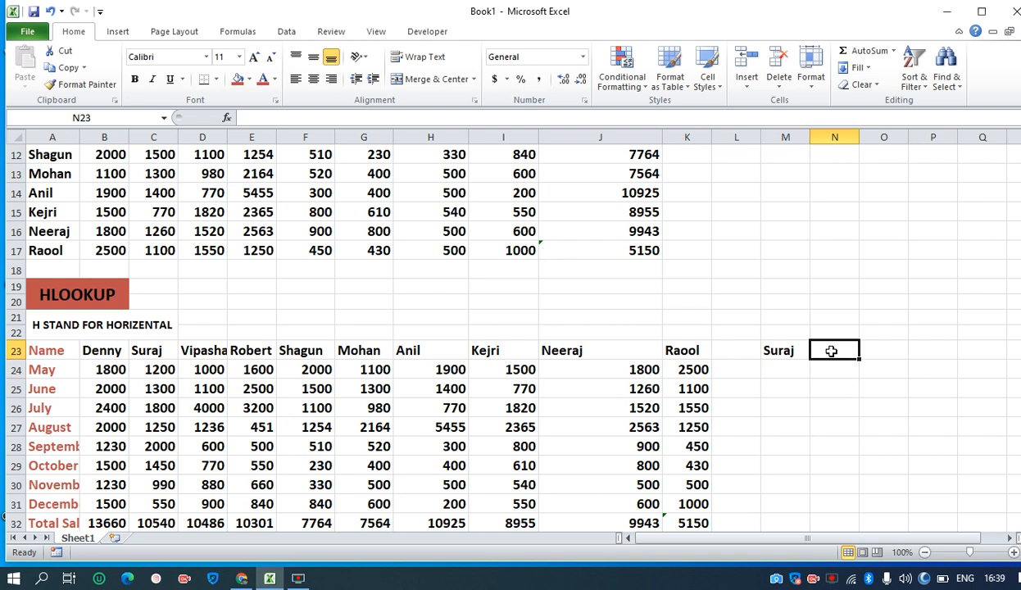
type("=")
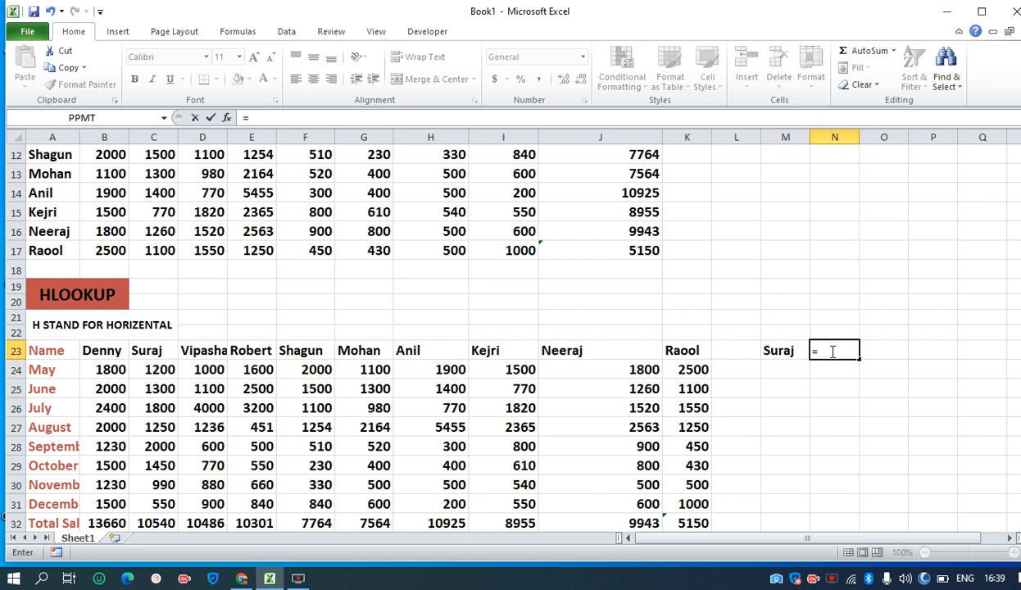
type("hlo")
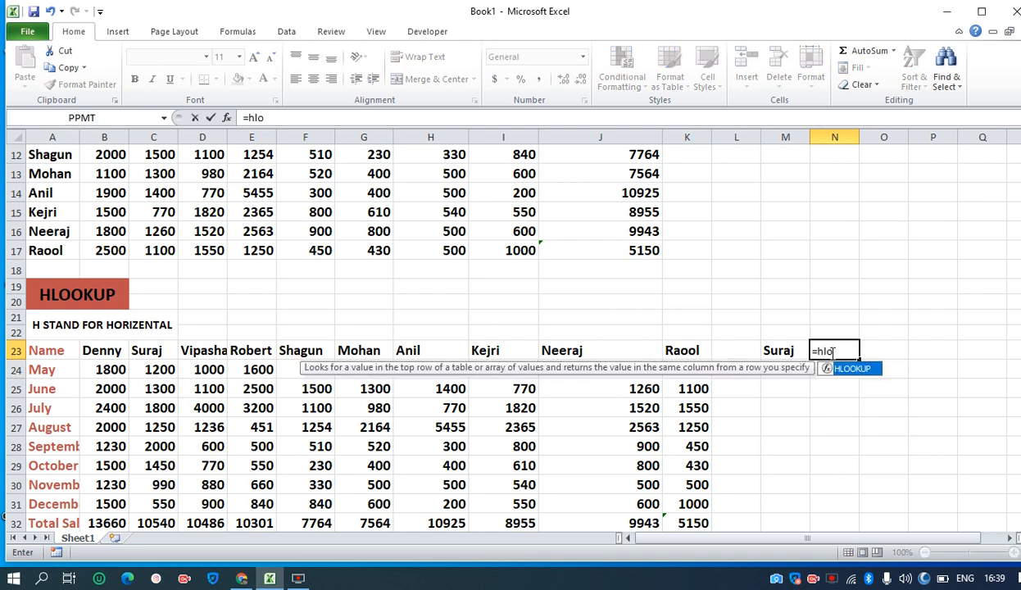
double_click(849, 370)
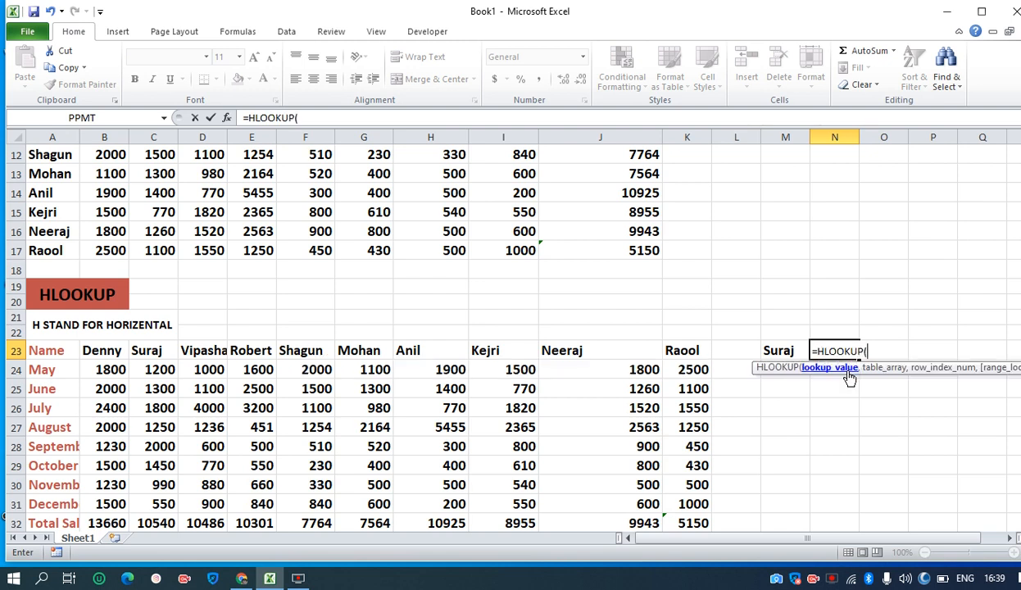
key("Return")
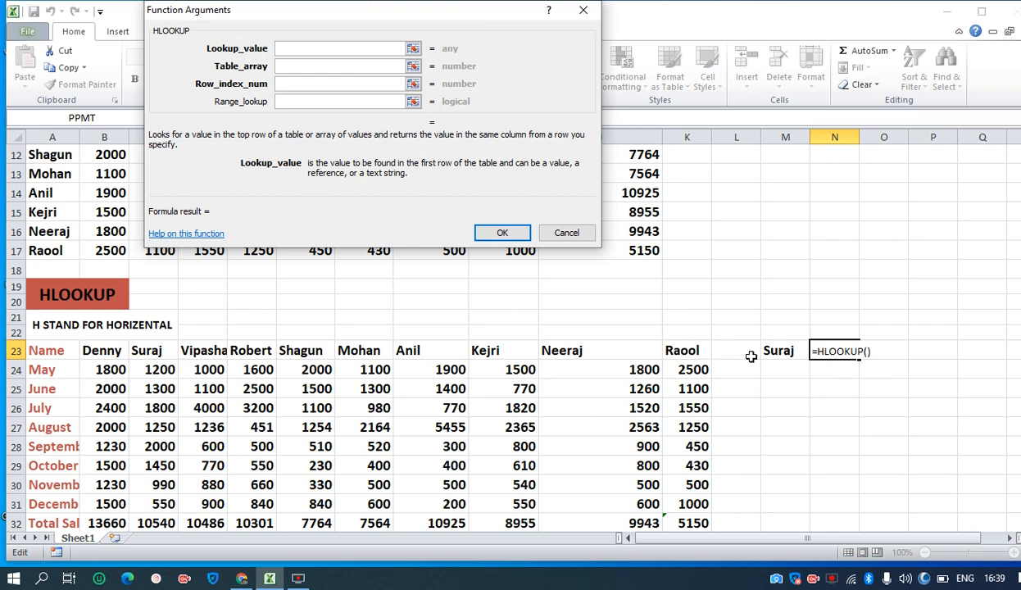
Set the HLOOKUP lookup value to M23 and the table array to B23:K32
left_click(779, 351)
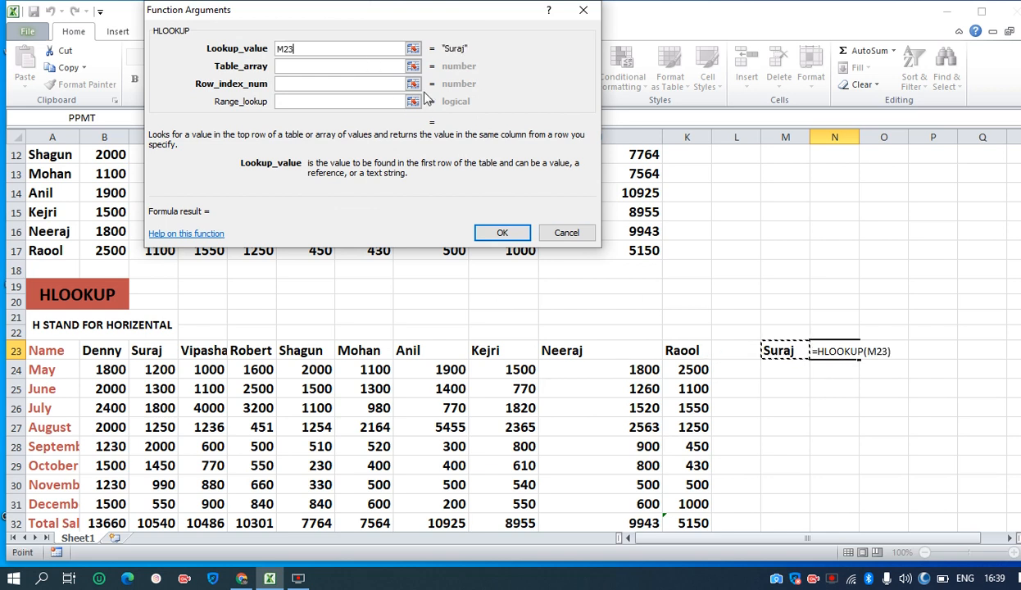
left_click(319, 67)
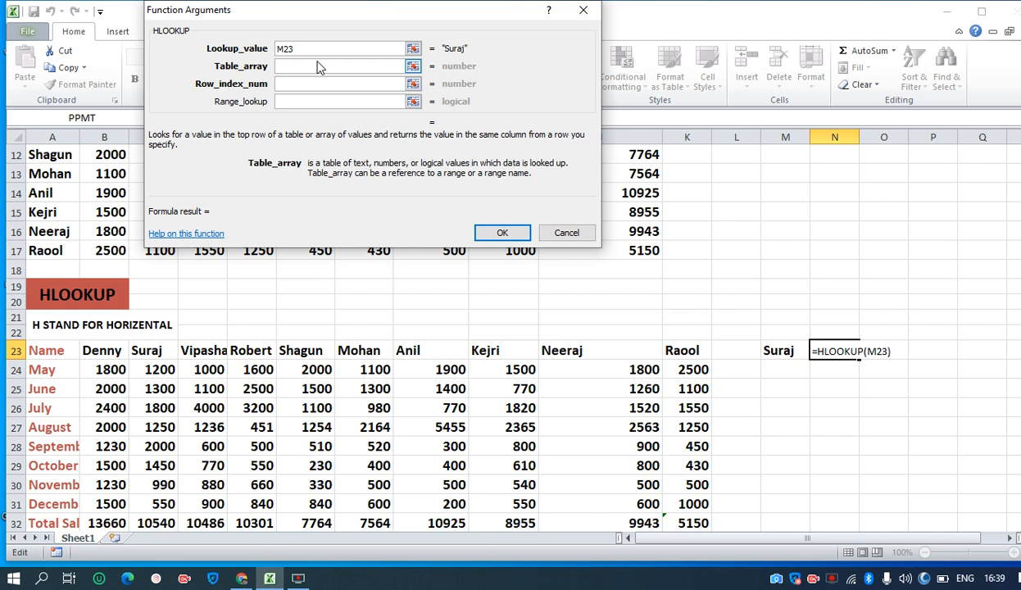
left_click_drag(96, 350, 682, 377)
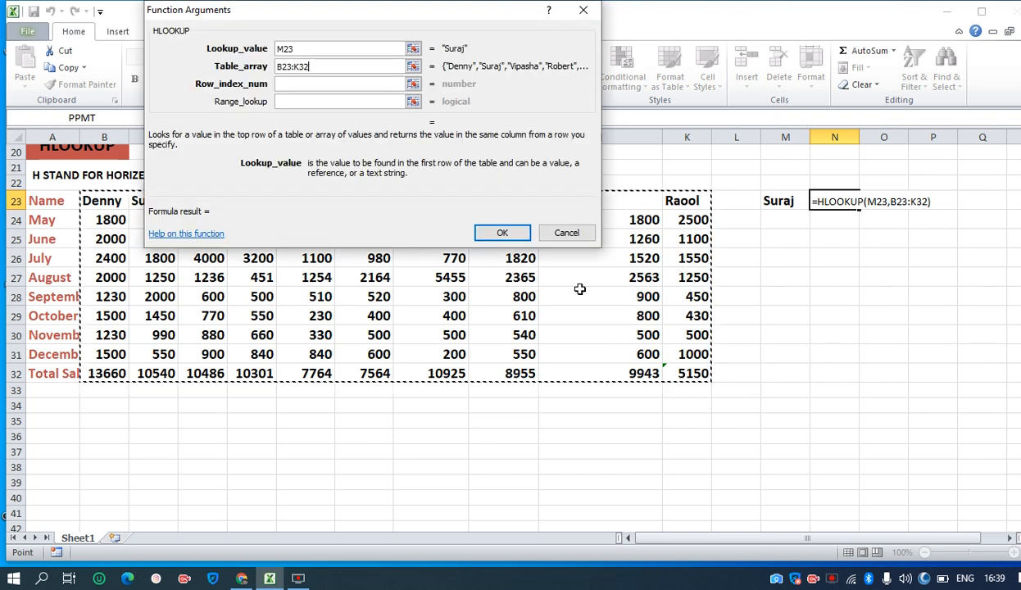
Count the transposed table's rows down column B and set the HLOOKUP row index number to 10
left_click(288, 83)
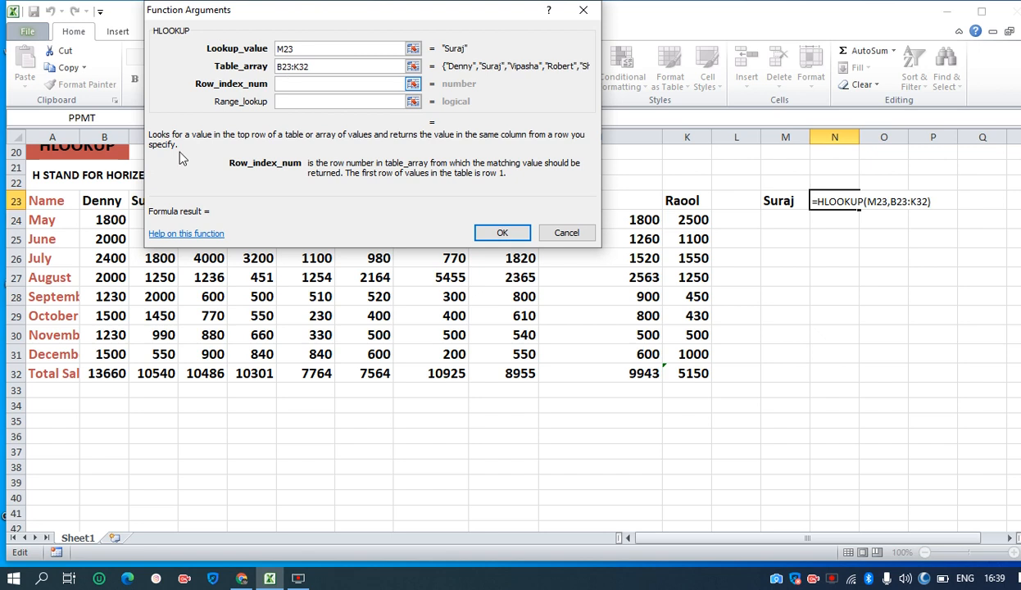
left_click(100, 205)
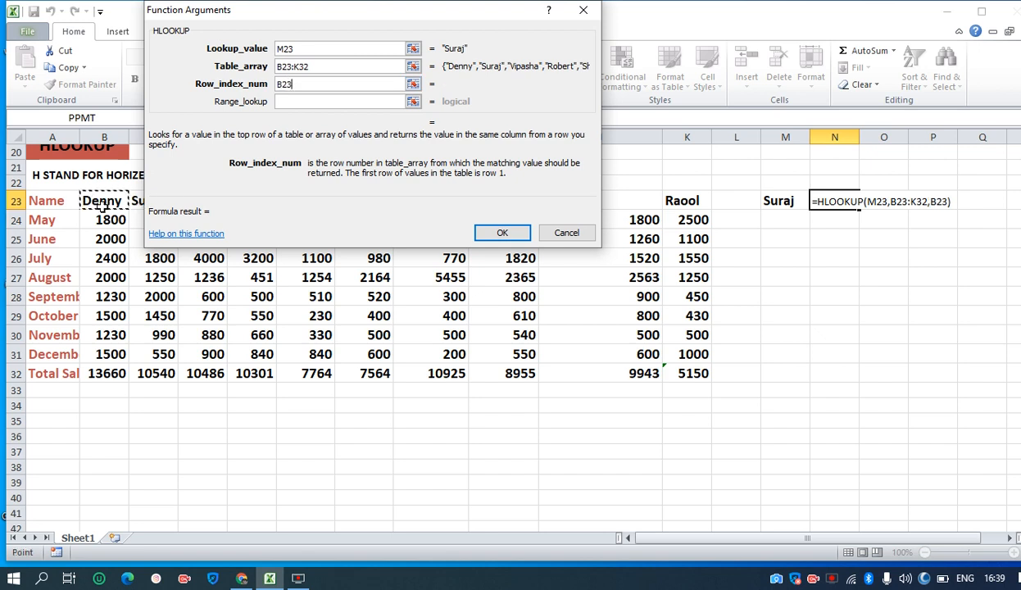
left_click(103, 219)
left_click(106, 239)
left_click(107, 258)
left_click(106, 293)
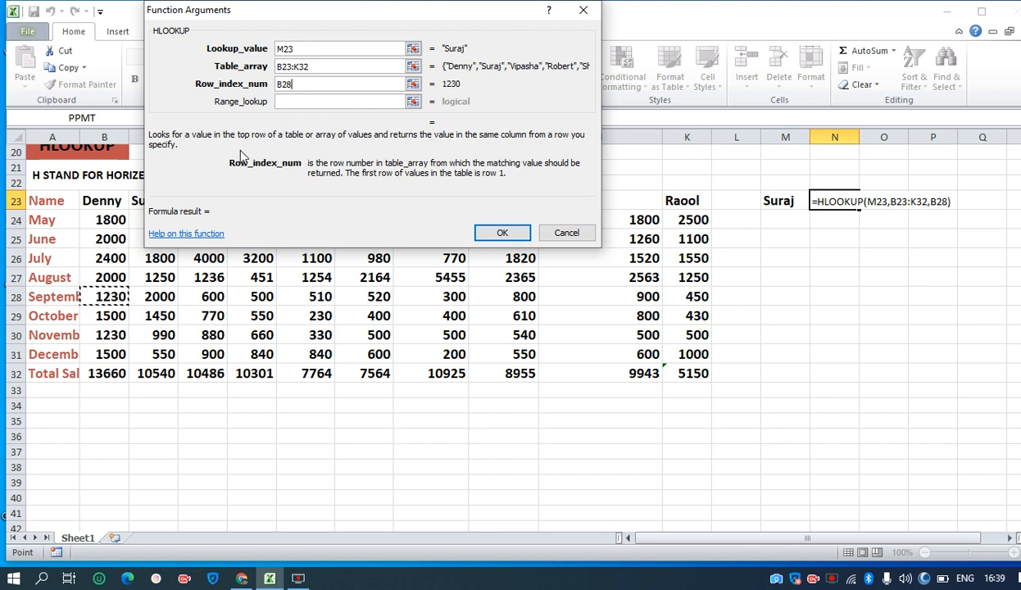
key("BackSpace")
key("BackSpace")
key("BackSpace")
type("10")
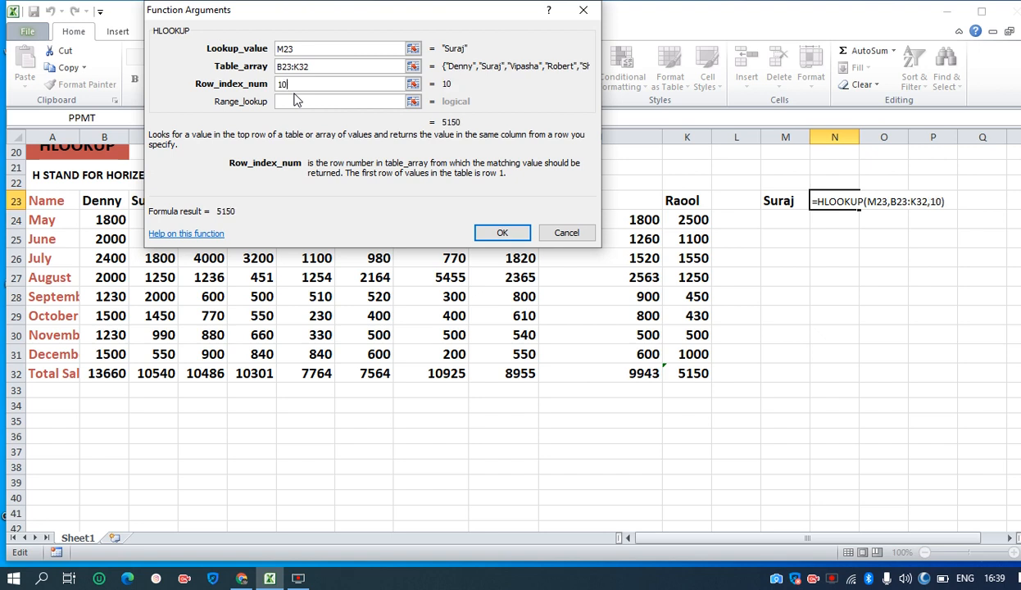
Set the HLOOKUP range lookup to 0 and complete the formula in N23
left_click(289, 100)
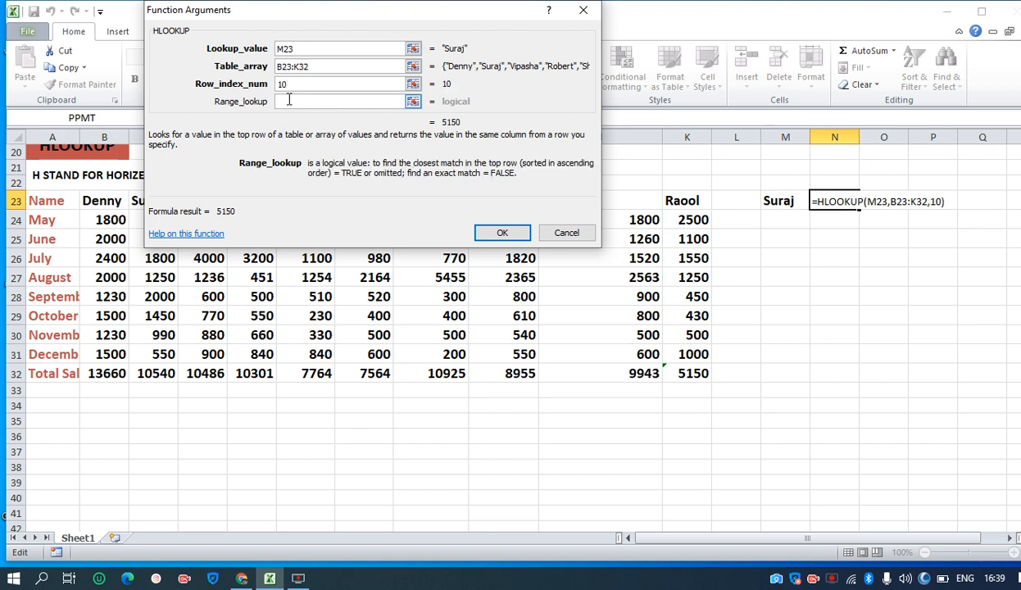
type("0")
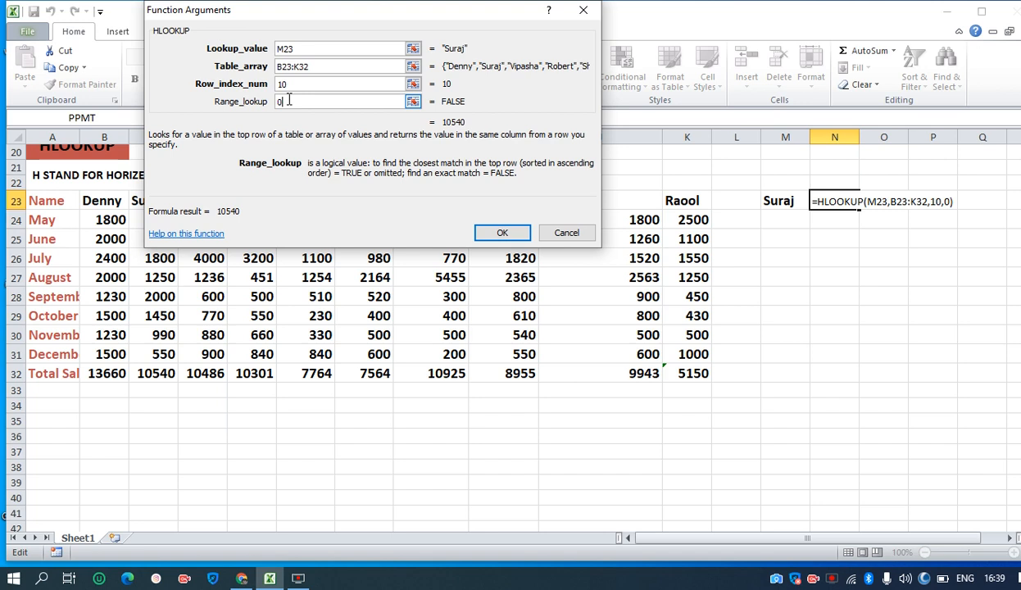
left_click(495, 236)
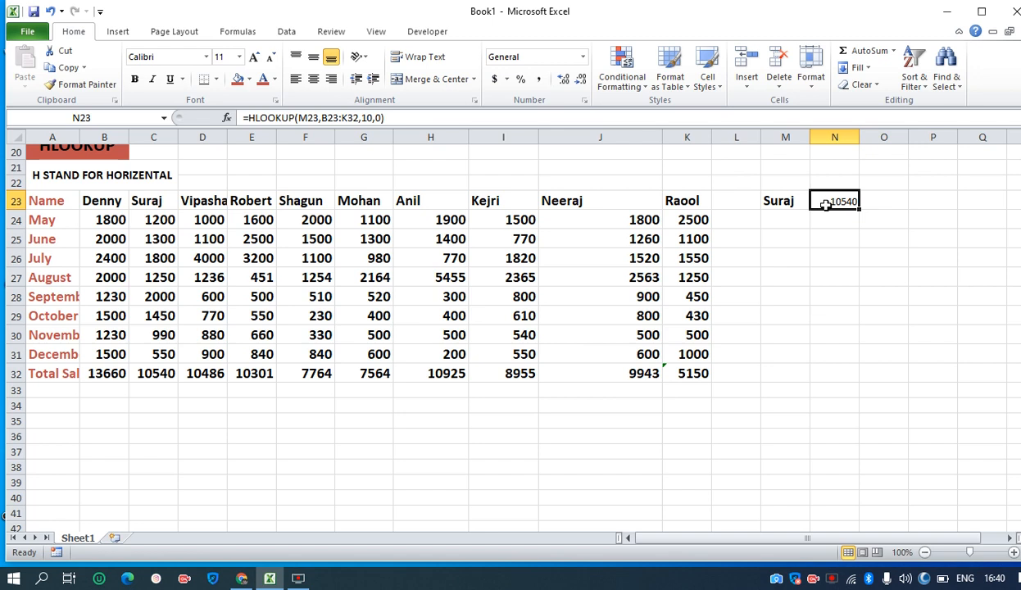
Check the total in C32, and replace the lookup name in M23 with the name from G23
left_click(162, 369)
left_click(791, 201)
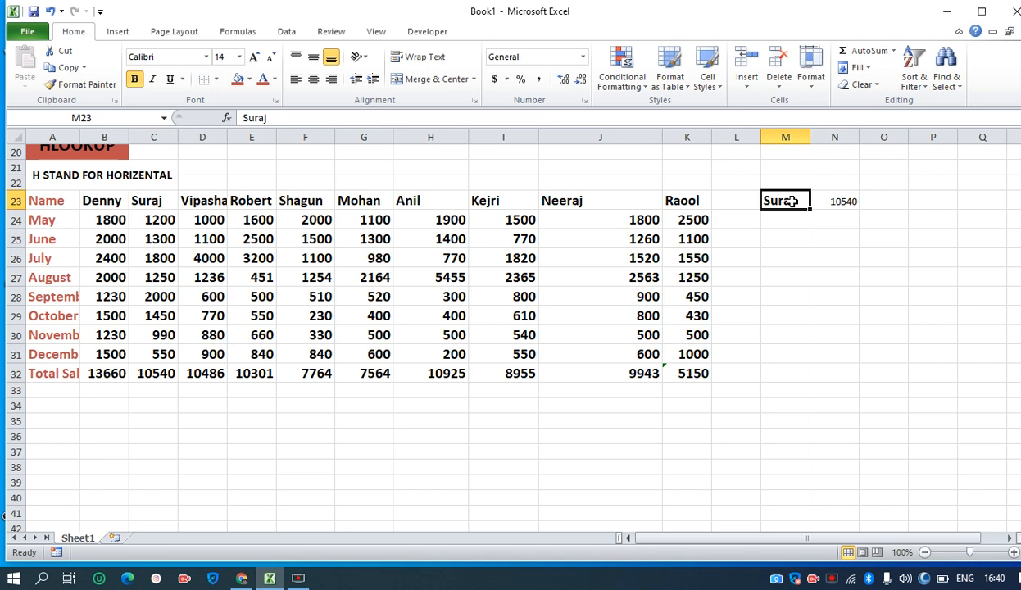
type("Mohan")
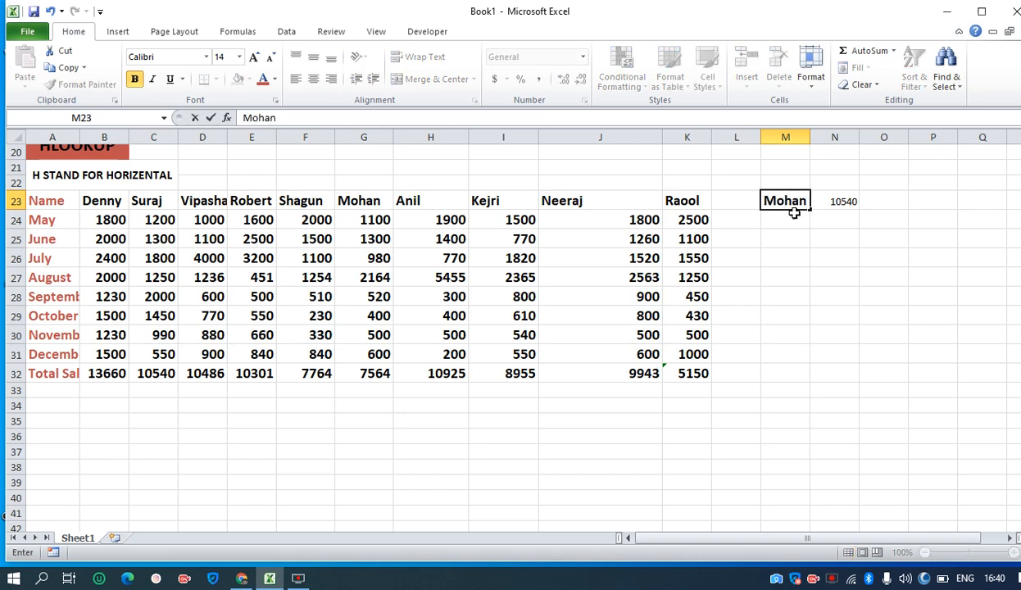
left_click(793, 220)
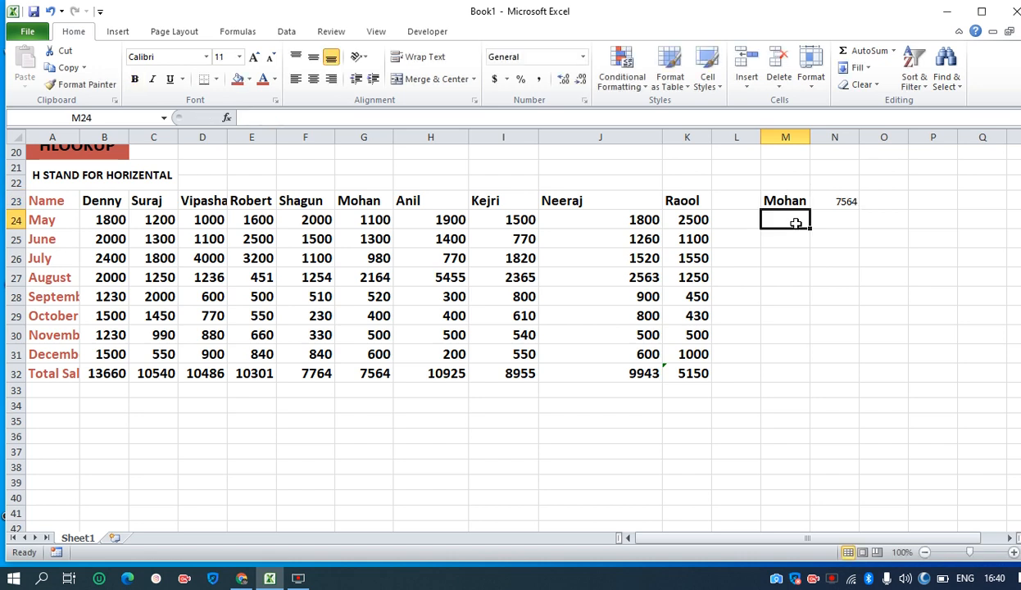
left_click_drag(1019, 375, 1019, 219)
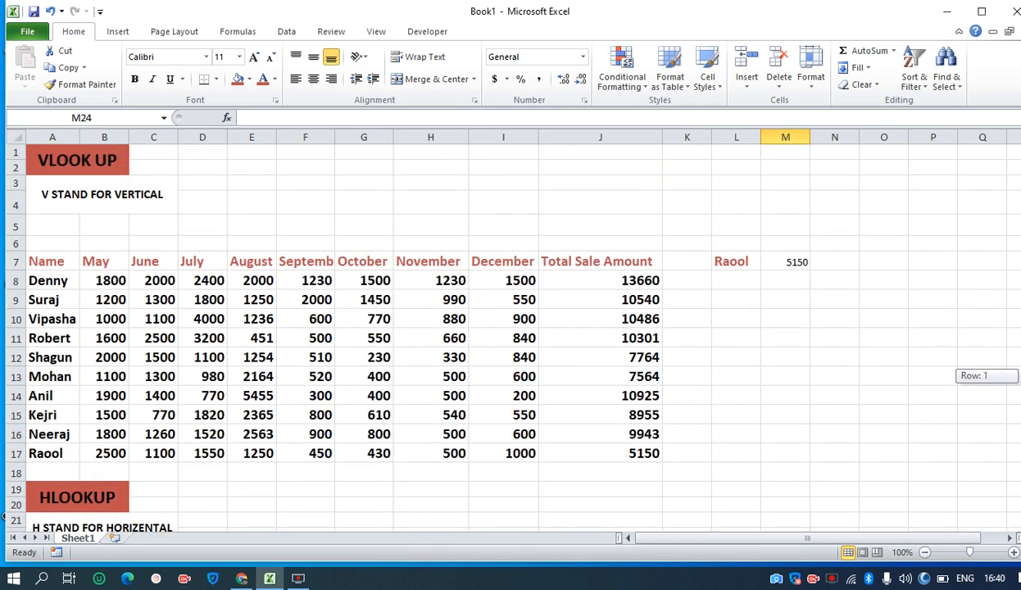
left_click_drag(1016, 220, 1016, 326)
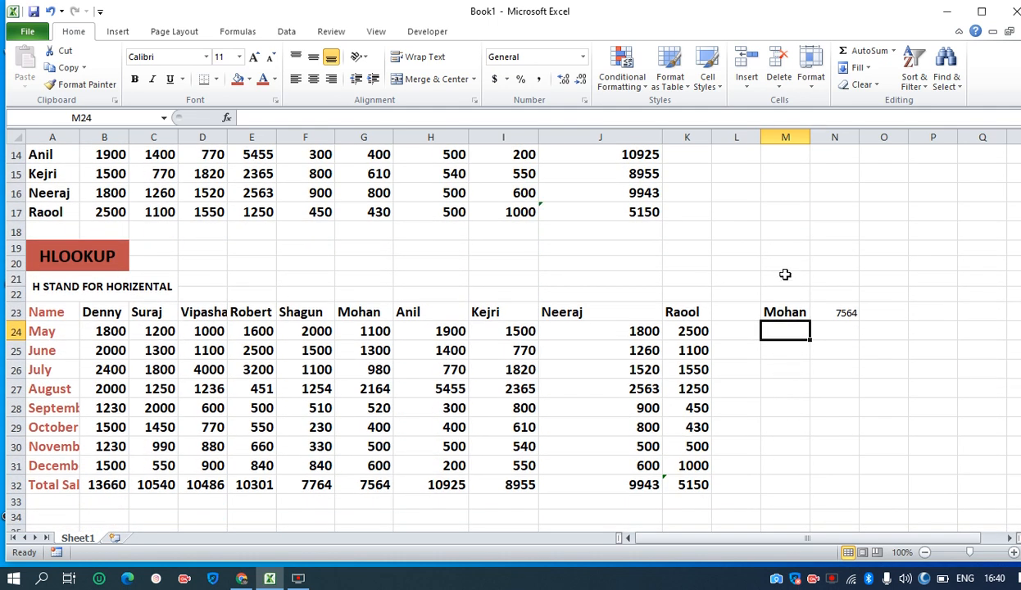
left_click(494, 259)
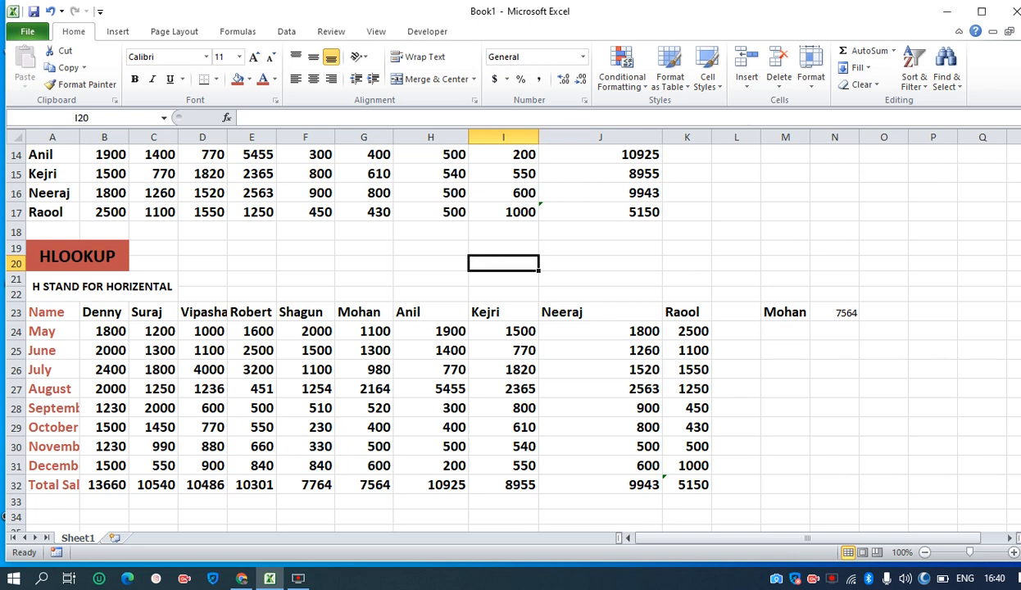
left_click_drag(1019, 323, 1019, 164)
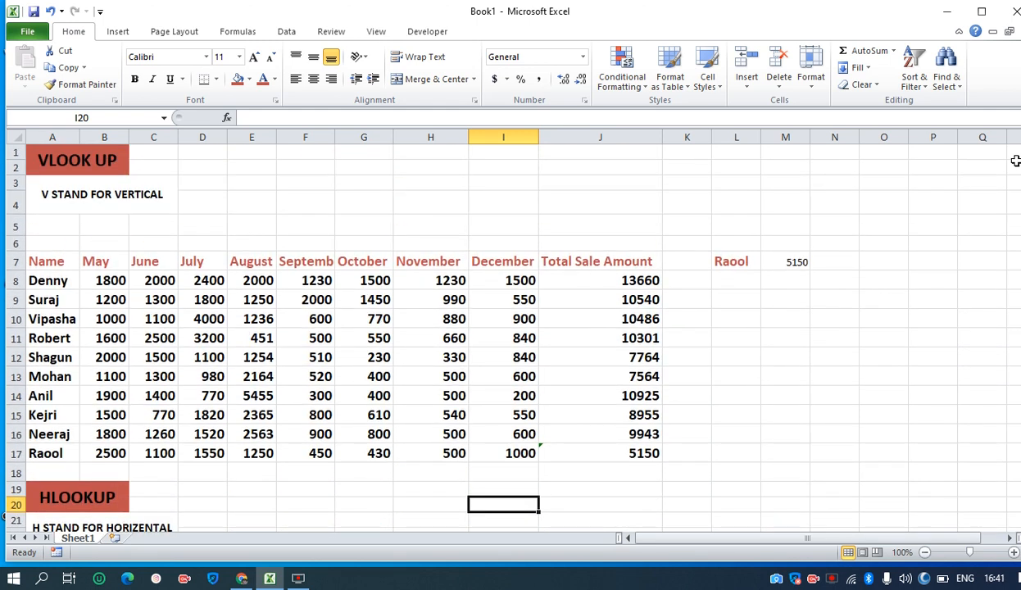